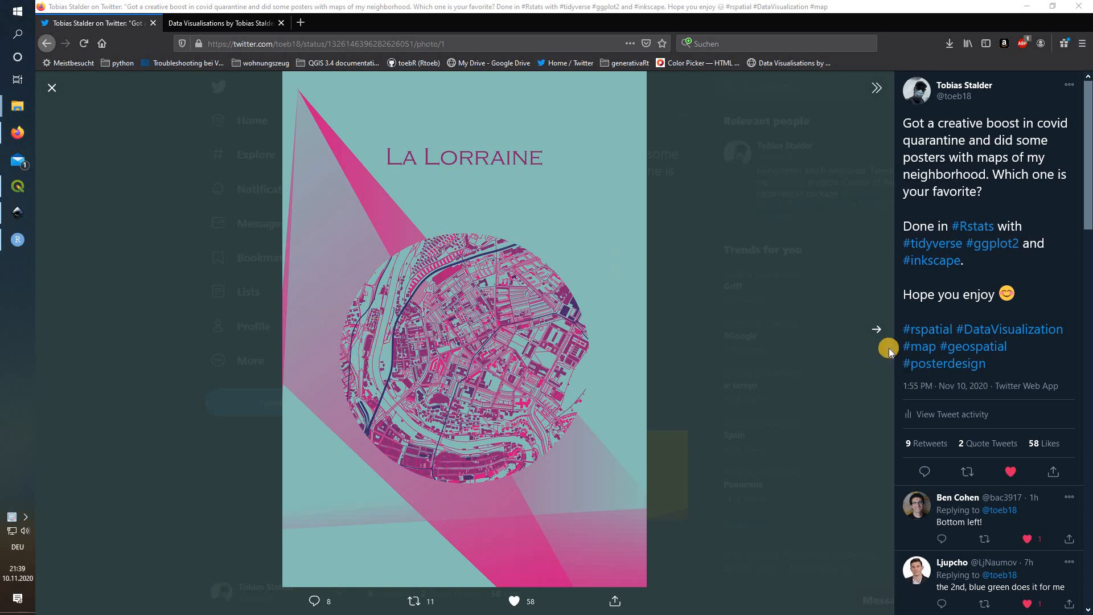
# - View the next two La Lorraine posters in the tweet's photo gallery
pyautogui.click(874, 328)
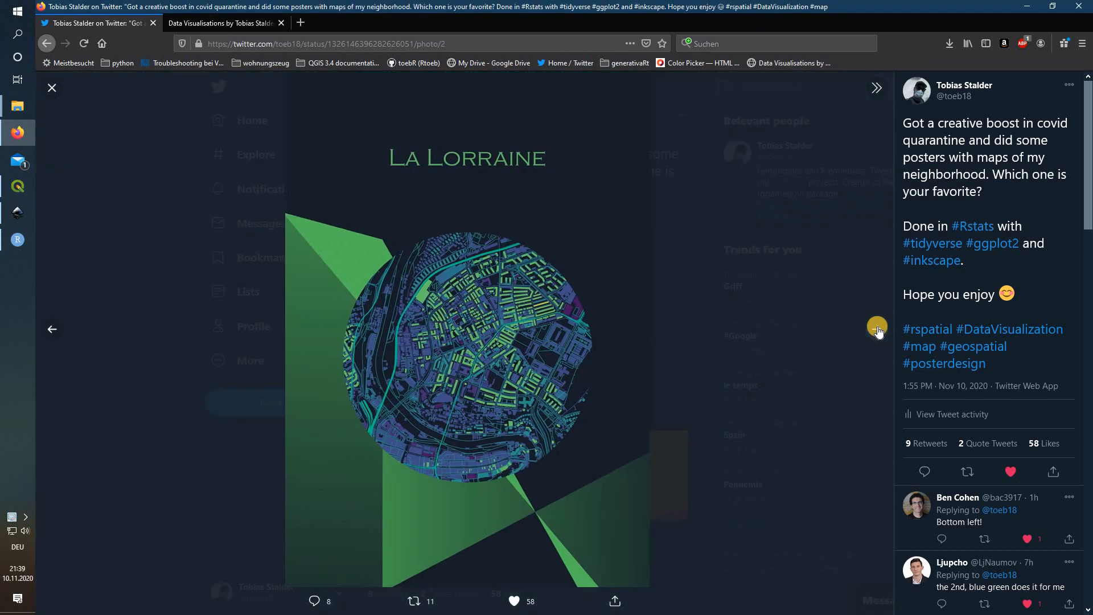
pyautogui.click(877, 329)
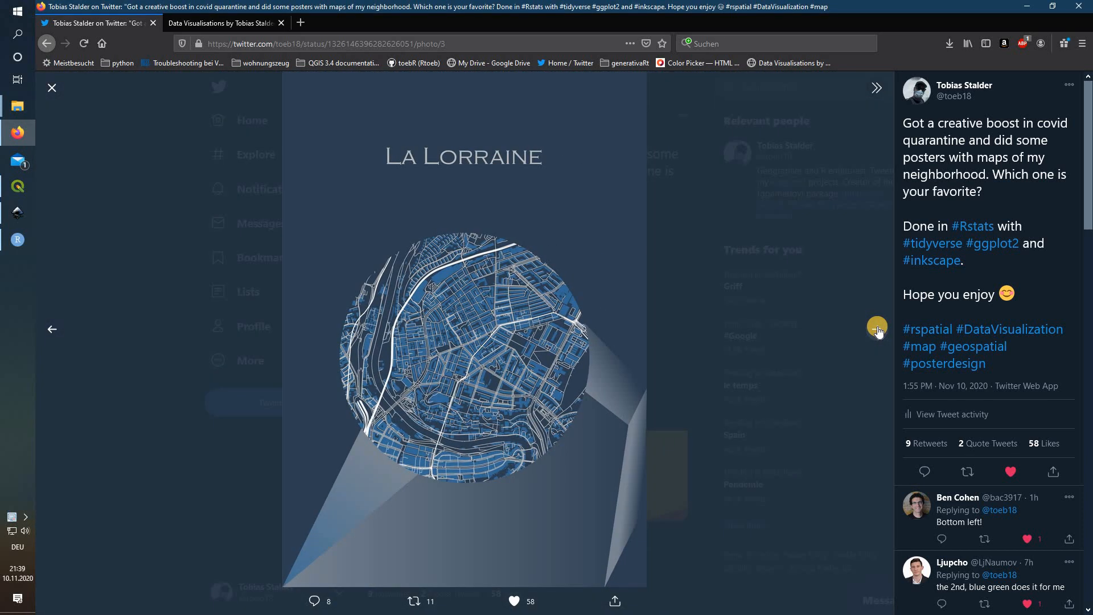
# - Switch to QGIS and inspect the lorraine_map layers by toggling the visibility of the roads and buildings
pyautogui.click(18, 187)
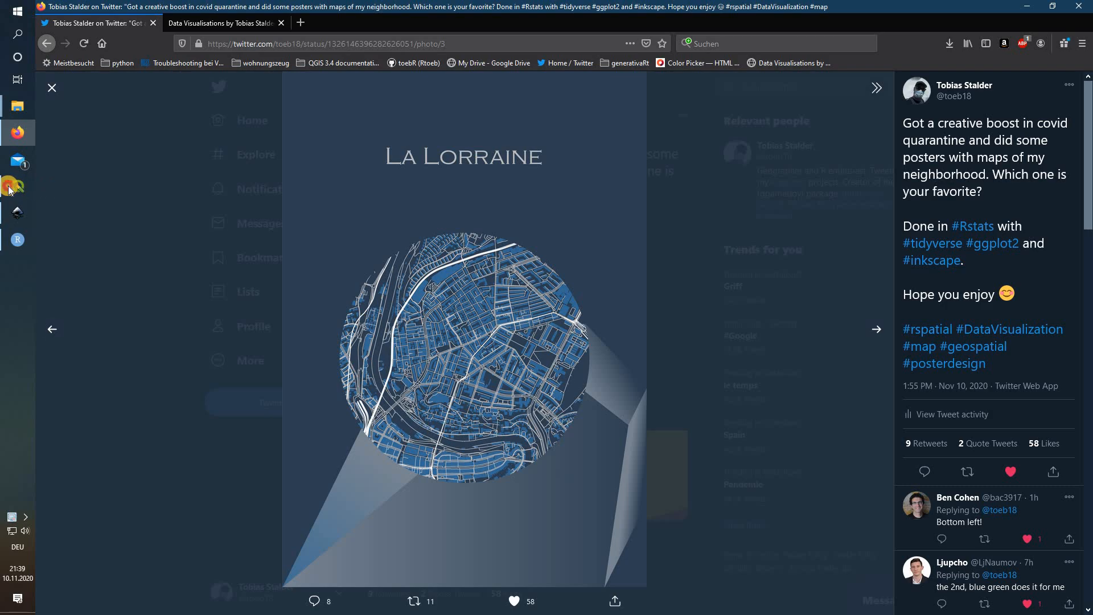
pyautogui.click(102, 185)
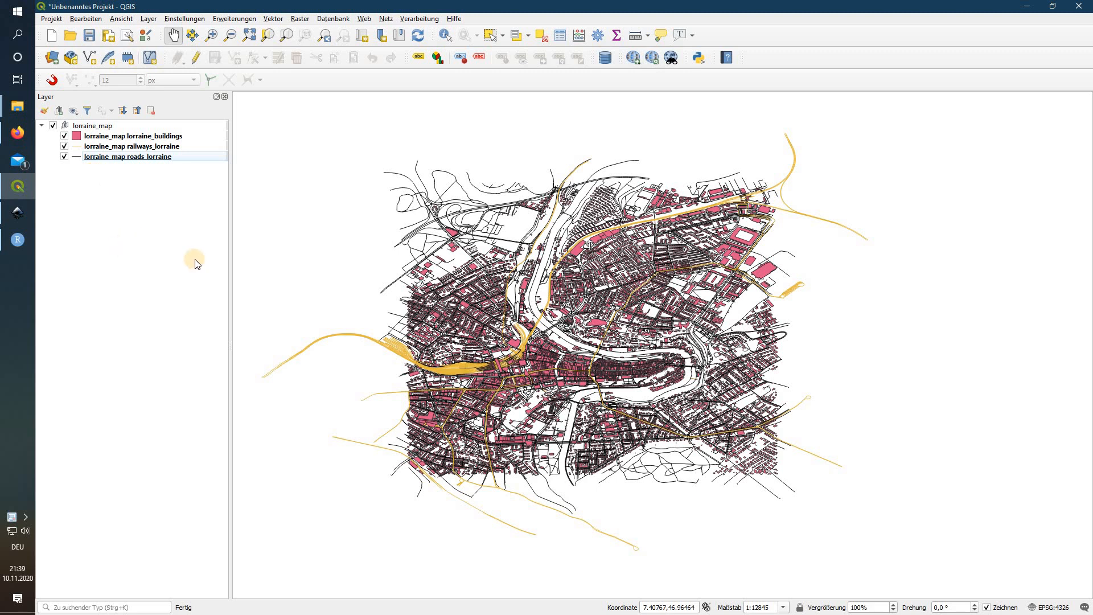
pyautogui.click(165, 203)
pyautogui.doubleClick(65, 158)
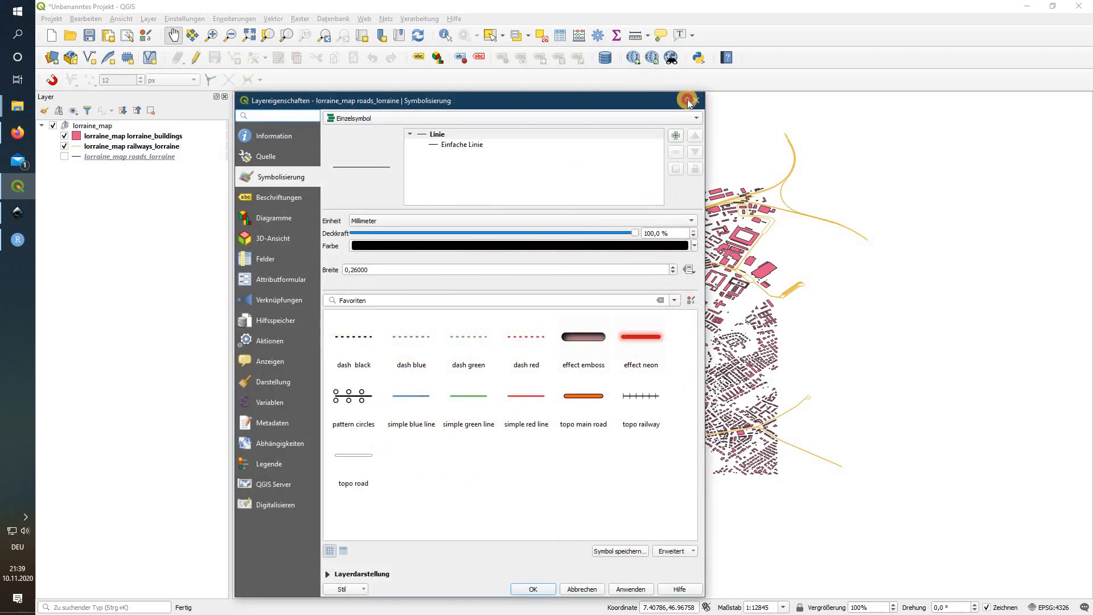
pyautogui.press('Escape')
pyautogui.click(65, 156)
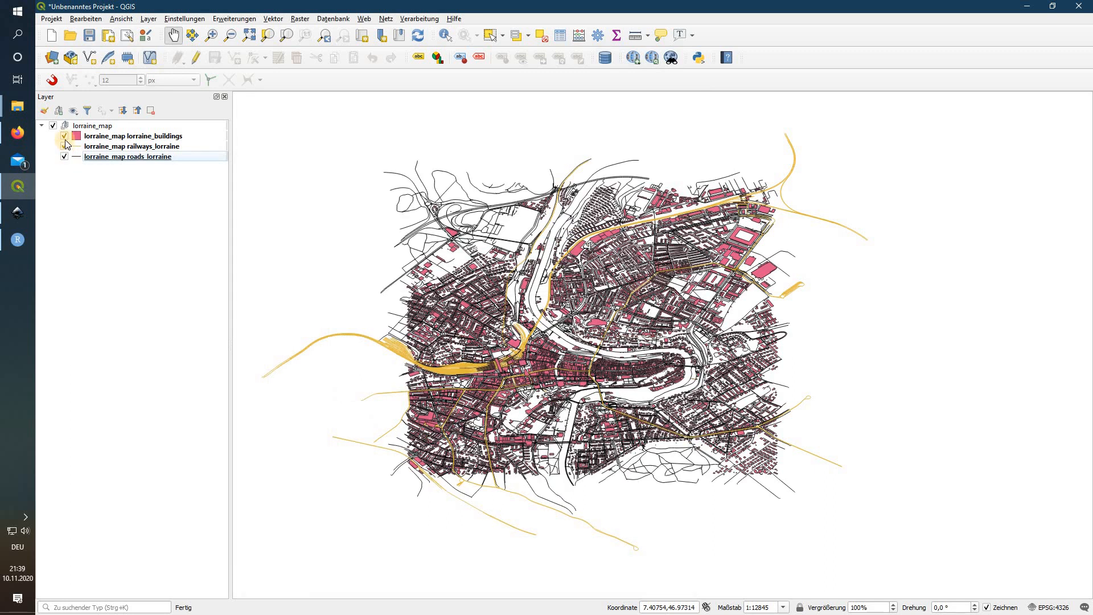
pyautogui.click(65, 137)
pyautogui.click(65, 137)
# - Switch to RStudio and load the tidyverse, sf and Cairo libraries from video_lorraine_code.R
pyautogui.moveTo(22, 245); pyautogui.dragTo(19, 206)
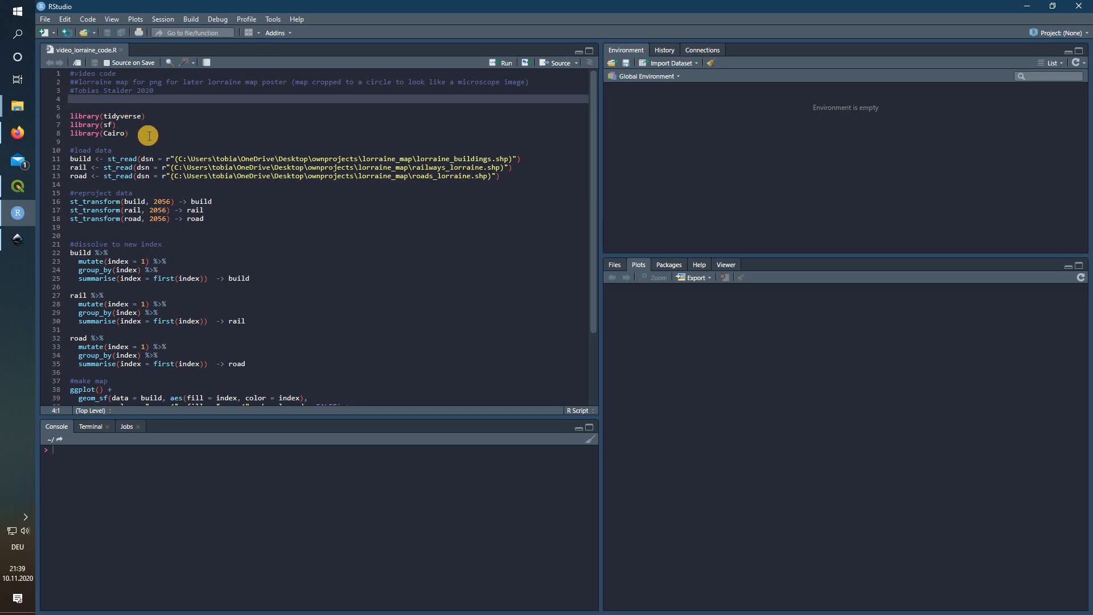
pyautogui.moveTo(148, 135); pyautogui.dragTo(59, 114)
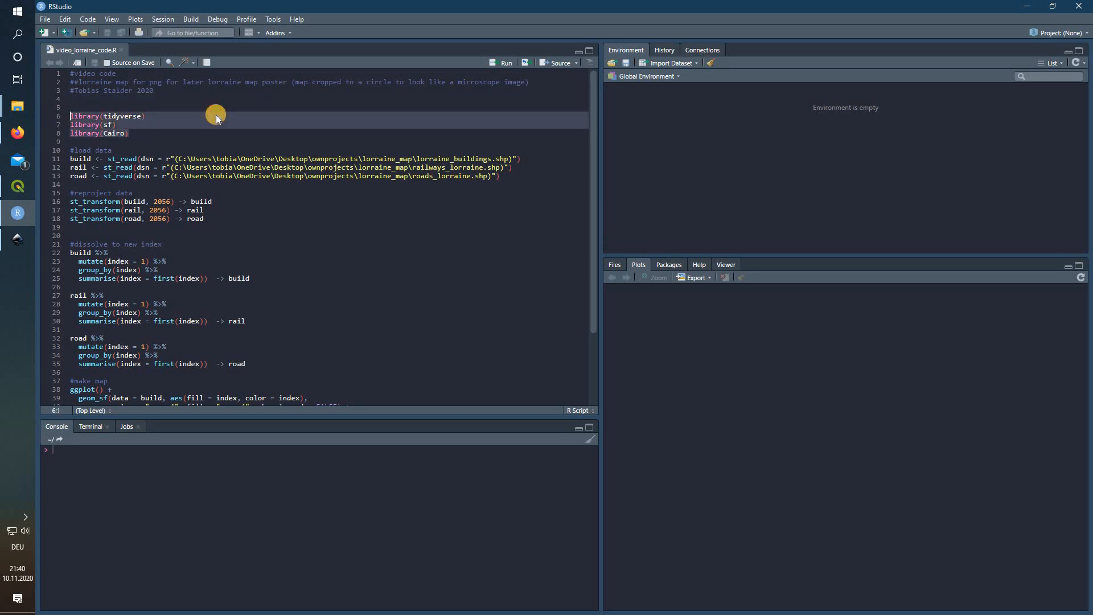
pyautogui.hotkey('ctrl', 'Return')
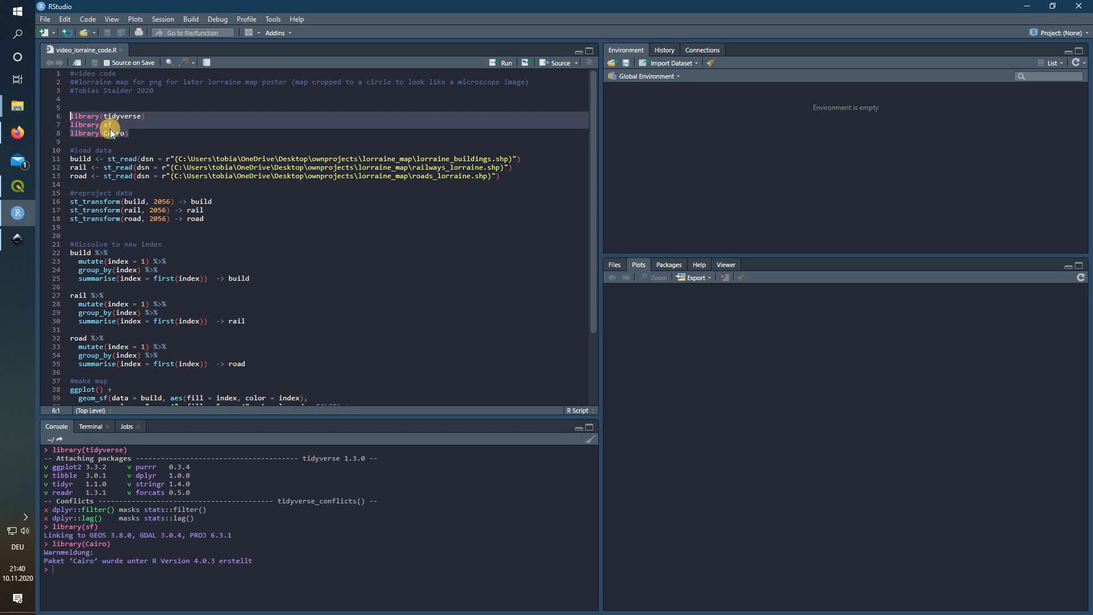
# - Run the code that reads the buildings, railways and roads shapefiles and reprojects all three datasets to 2056
pyautogui.click(117, 159)
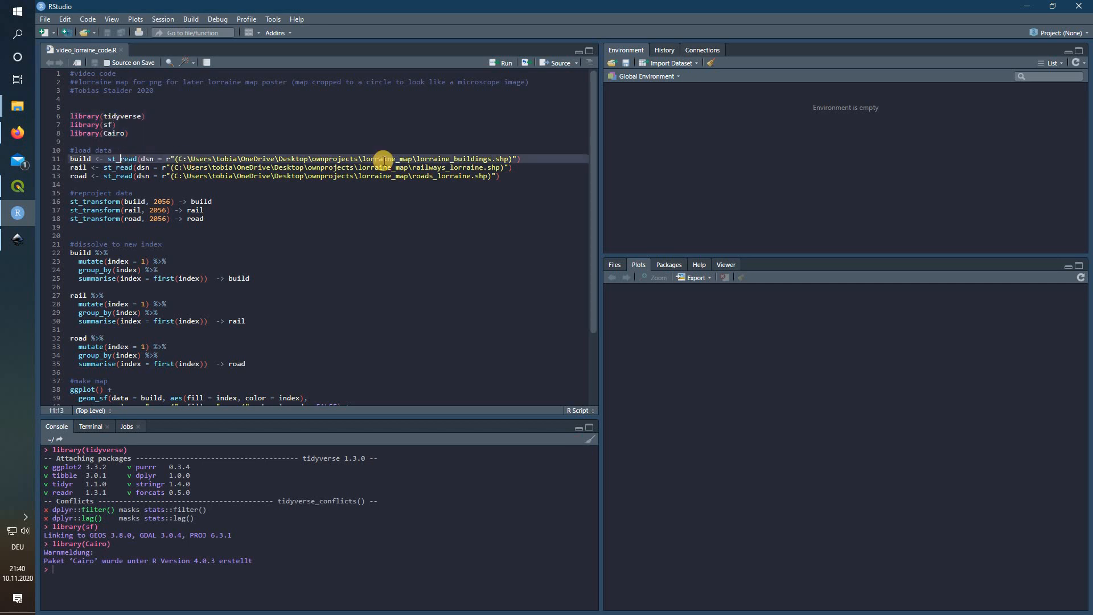
pyautogui.click(55, 161)
pyautogui.moveTo(55, 161); pyautogui.dragTo(56, 160)
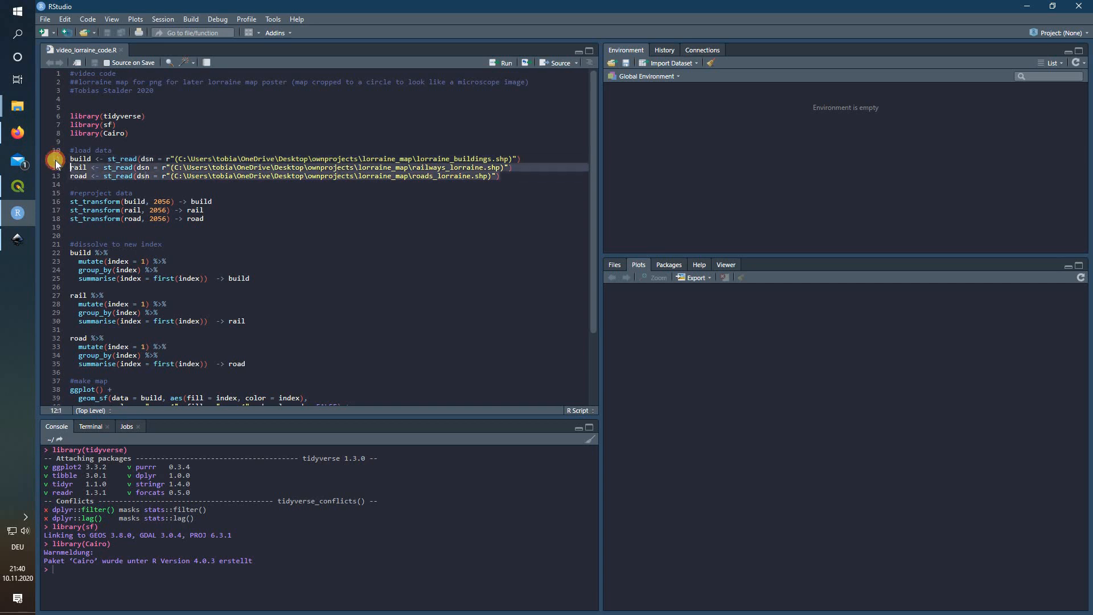
pyautogui.hotkey('ctrl', 'Return')
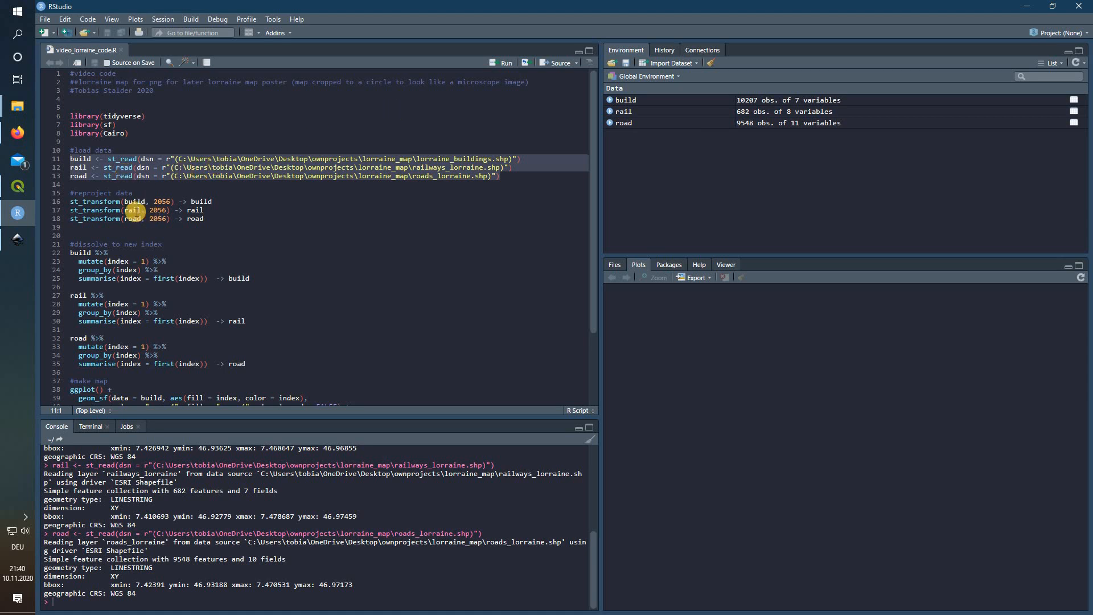
pyautogui.moveTo(210, 220); pyautogui.dragTo(70, 201)
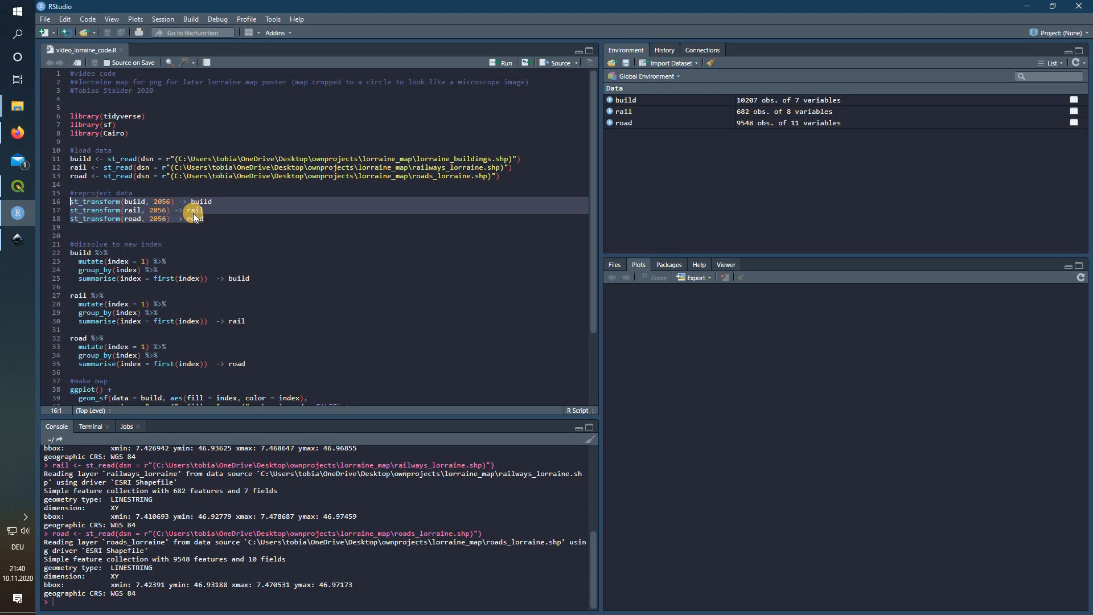
pyautogui.hotkey('ctrl', 'Return')
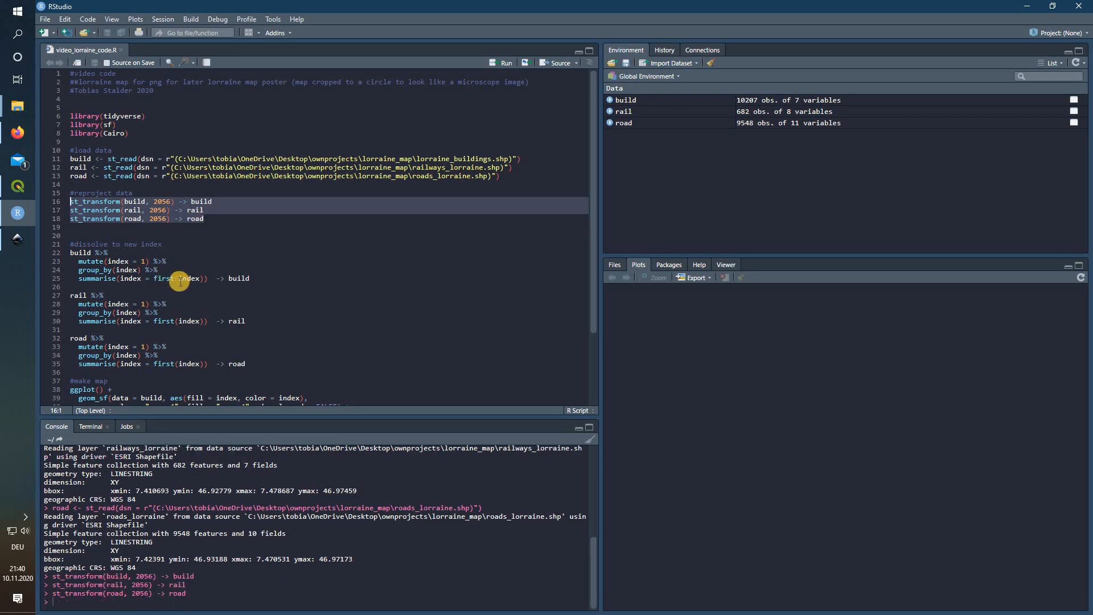
# - Examine the mutate, group_by and summarise lines of the dissolve code and print the build object in the console
pyautogui.scroll(-2, 143, 273)
pyautogui.scroll(-2, 250, 219)
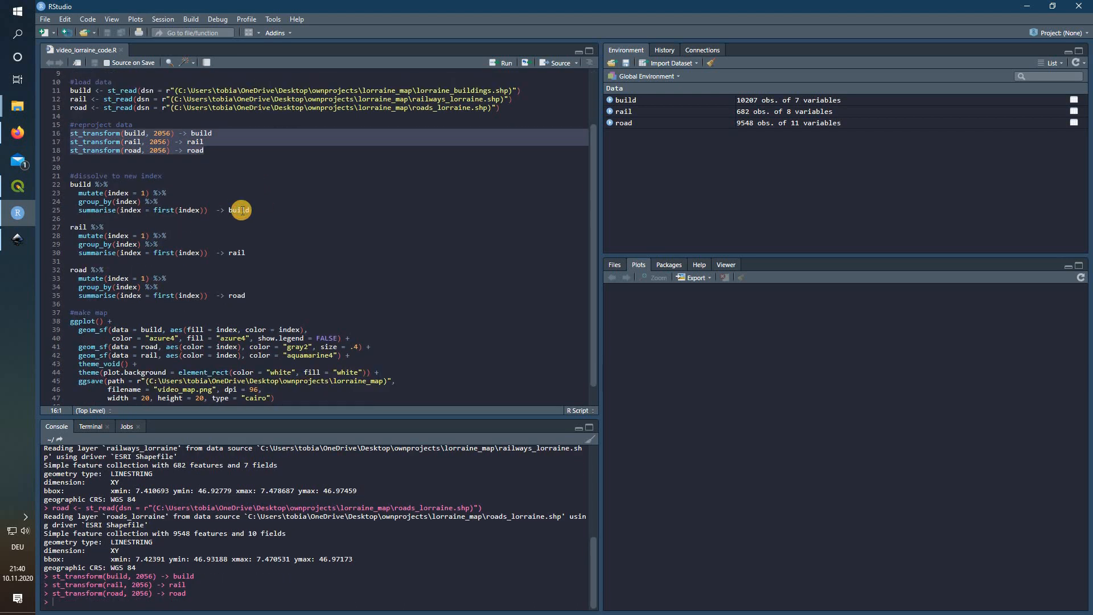
pyautogui.click(241, 210)
pyautogui.click(236, 253)
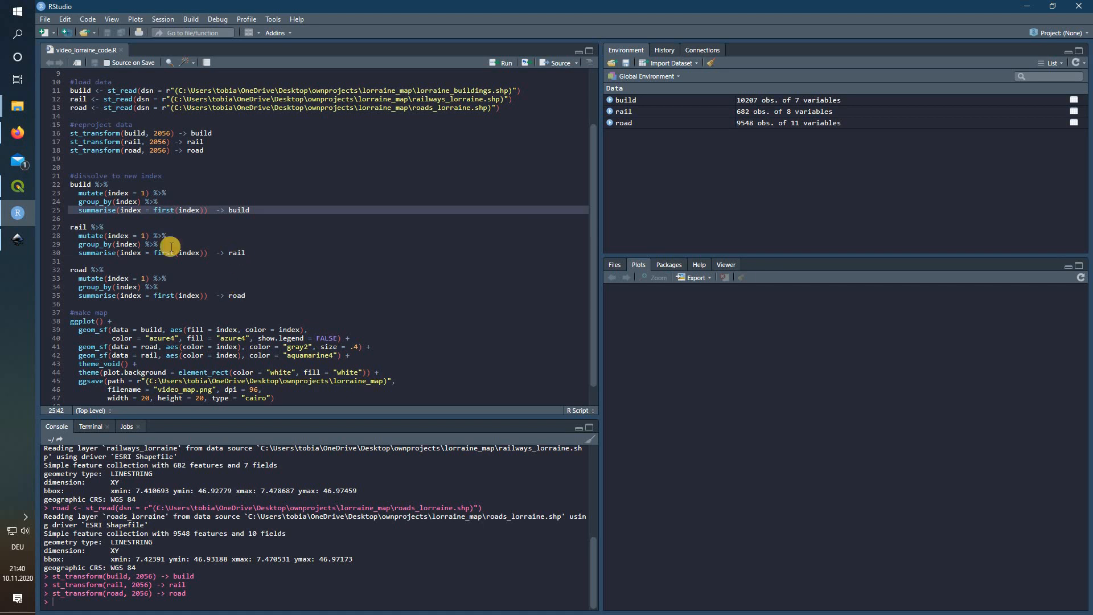
pyautogui.click(105, 193)
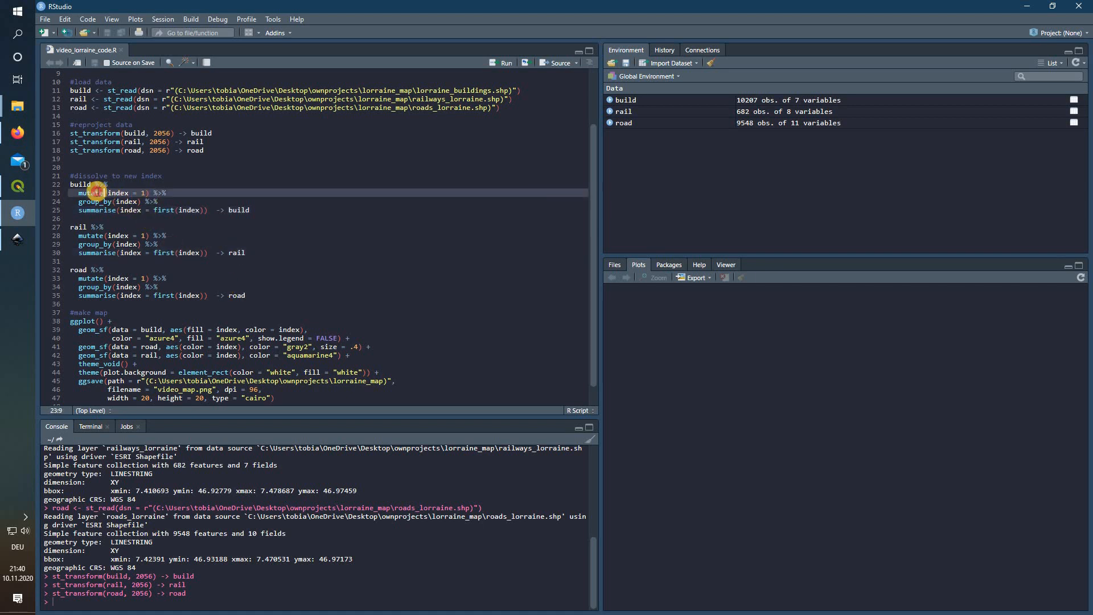
pyautogui.click(139, 193)
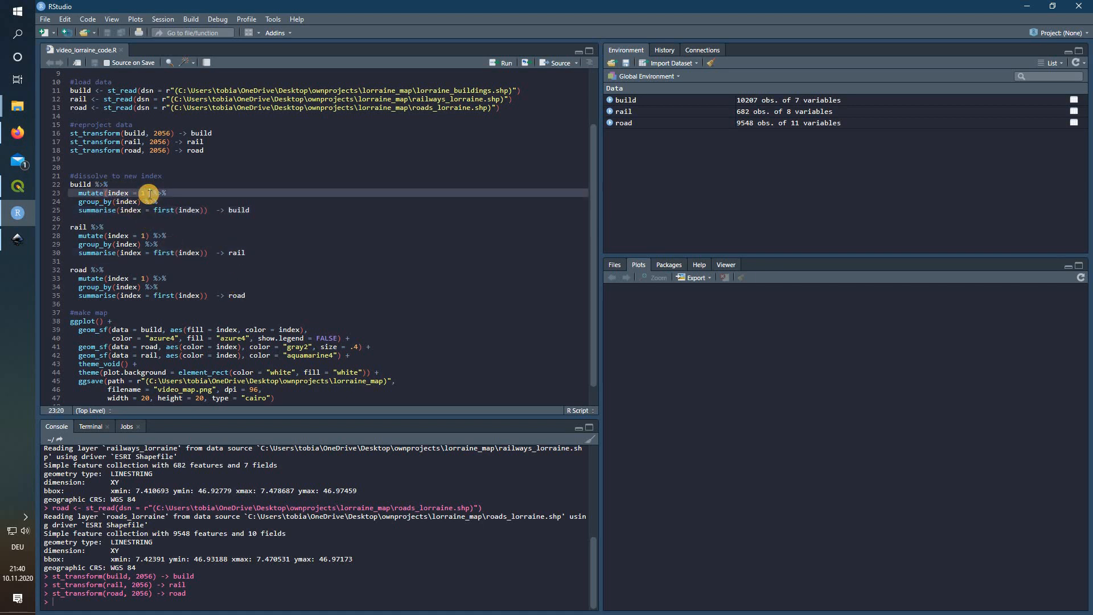
pyautogui.doubleClick(142, 193)
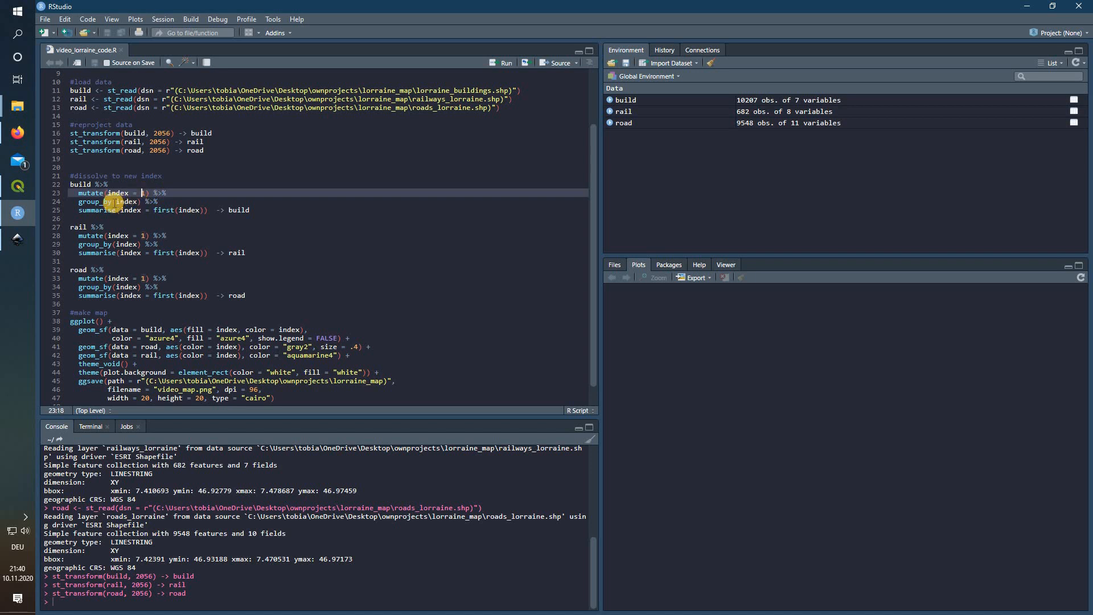
pyautogui.press('Down')
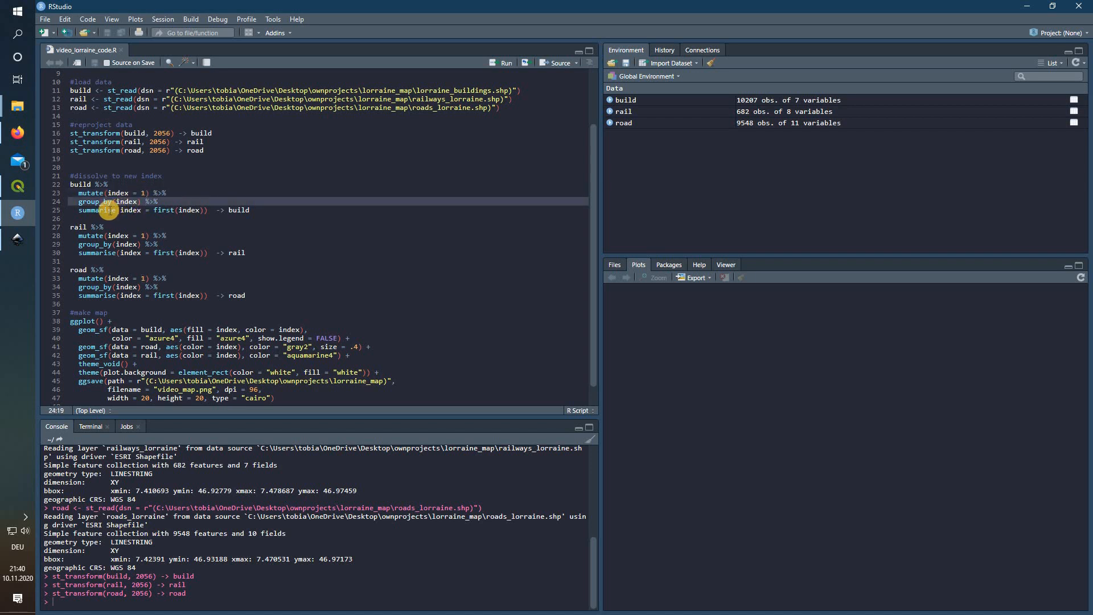
pyautogui.click(181, 210)
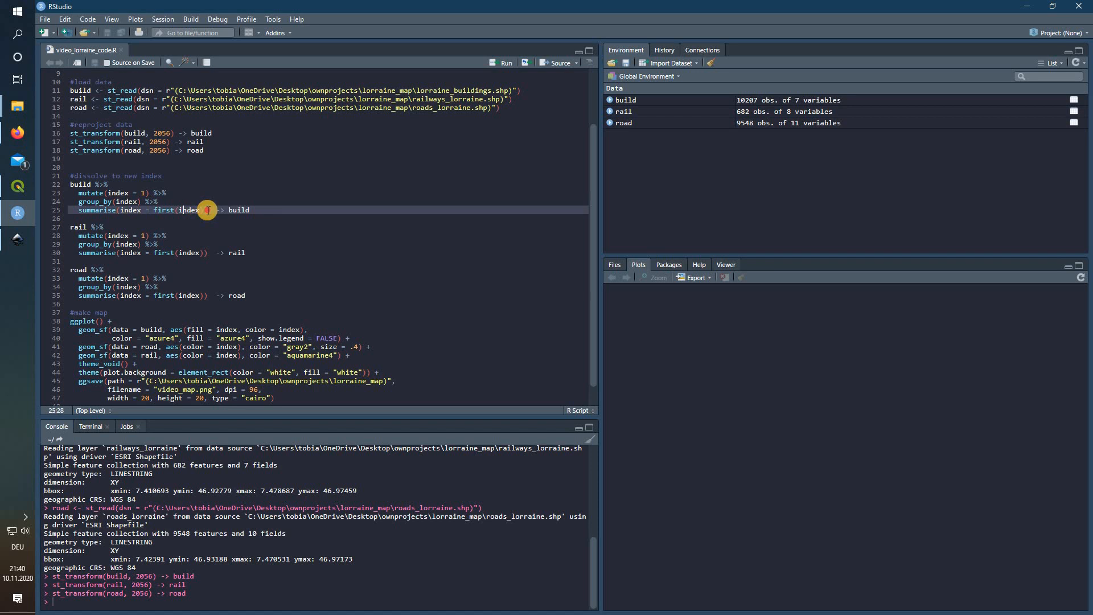
pyautogui.click(191, 209)
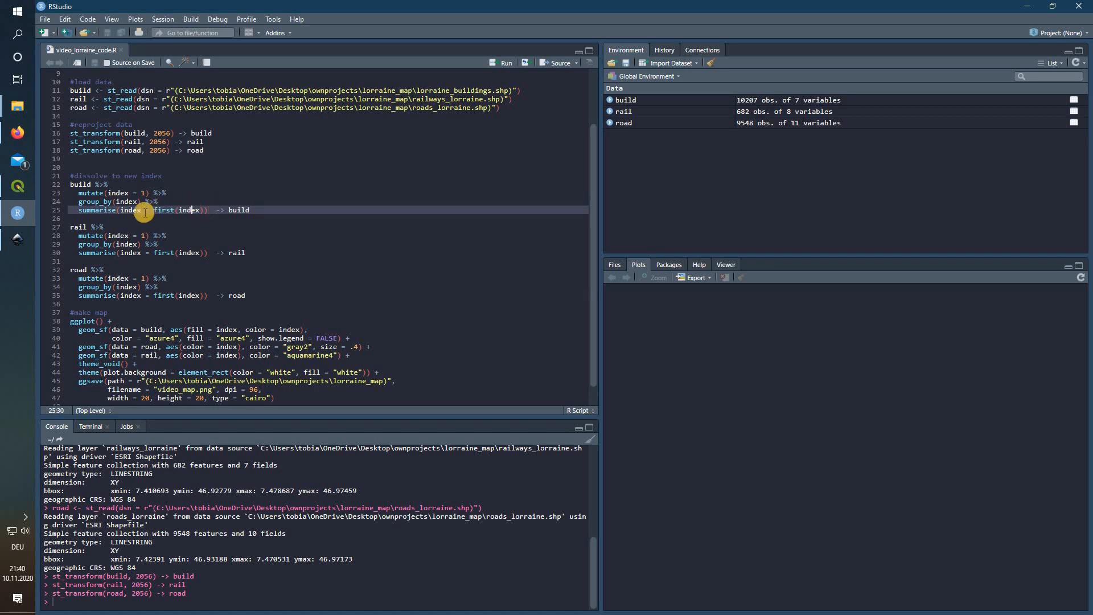
pyautogui.press('Left')
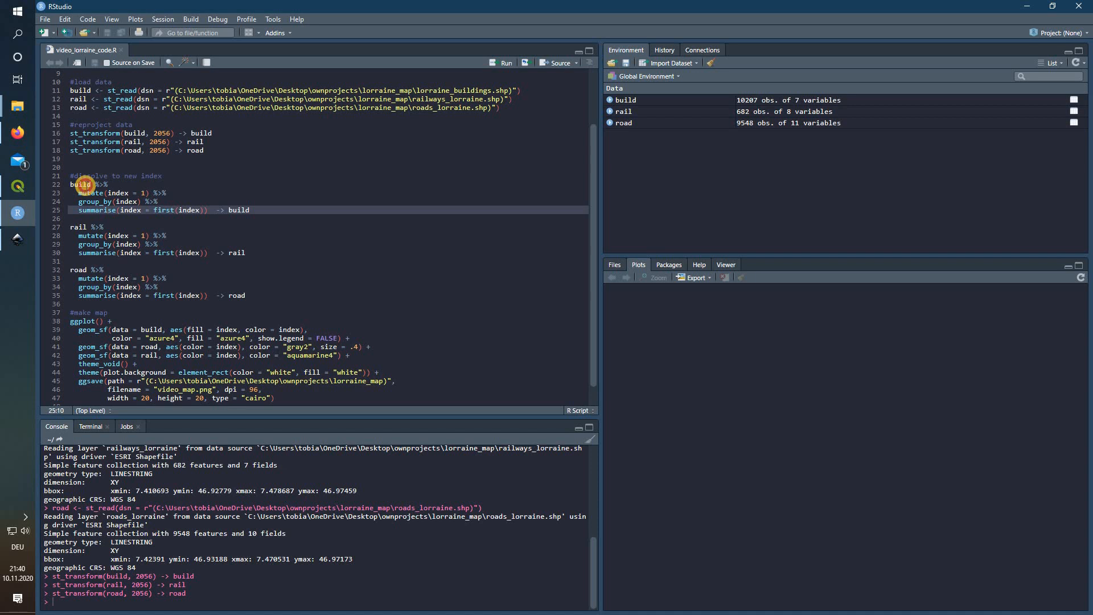
pyautogui.doubleClick(81, 184)
pyautogui.hotkey('ctrl', 'Return')
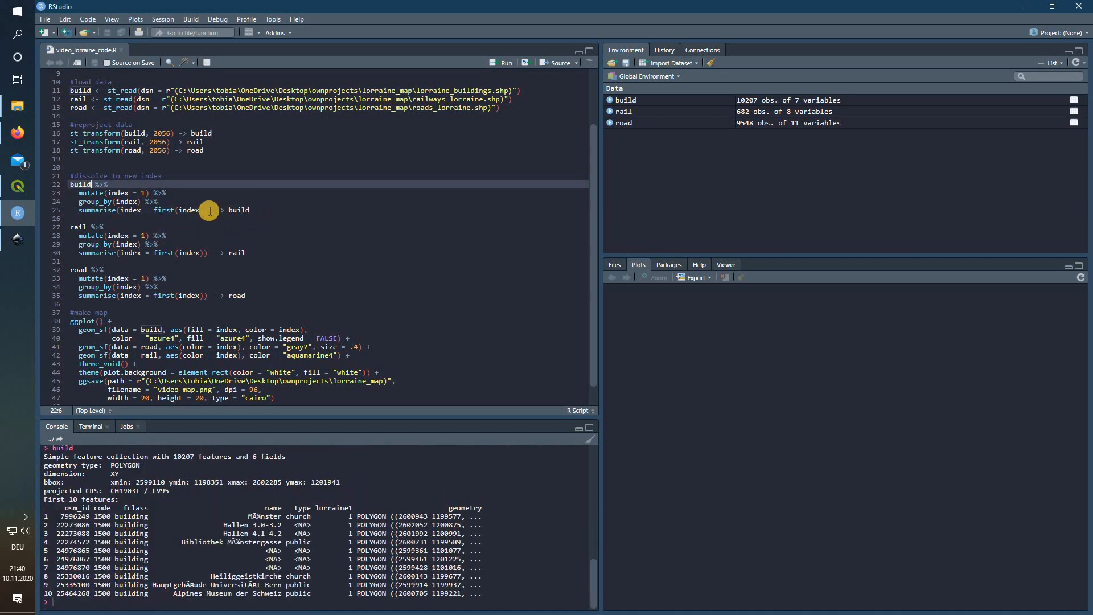
# - Run the whole dissolve section for build, rail and road on the new index
pyautogui.click(248, 295)
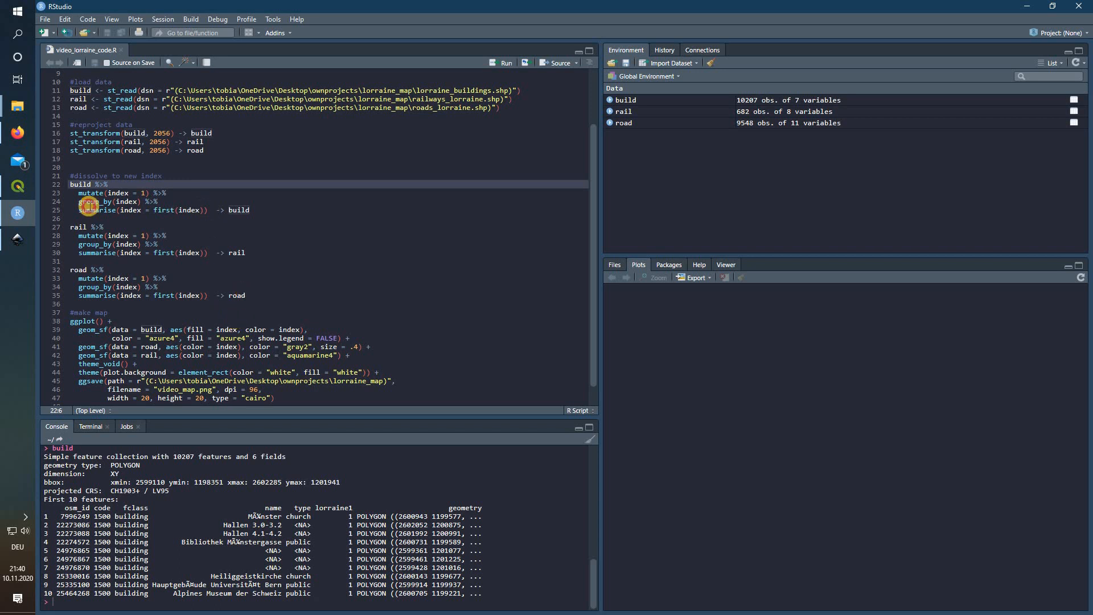
pyautogui.keyDown('shift'); pyautogui.click(69, 185); pyautogui.keyUp('shift')
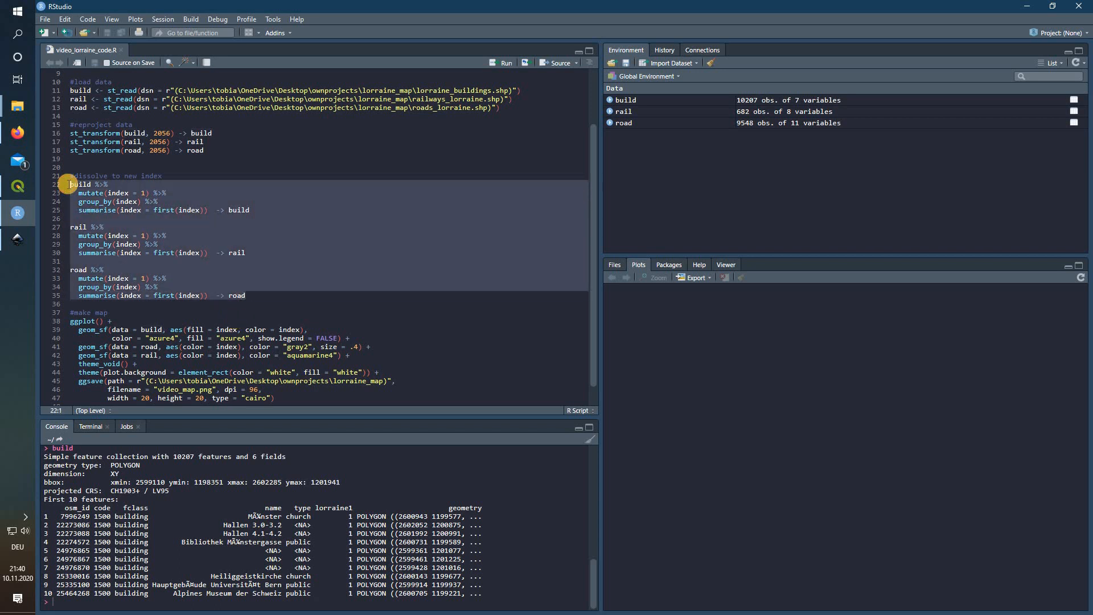
pyautogui.hotkey('ctrl', 'Return')
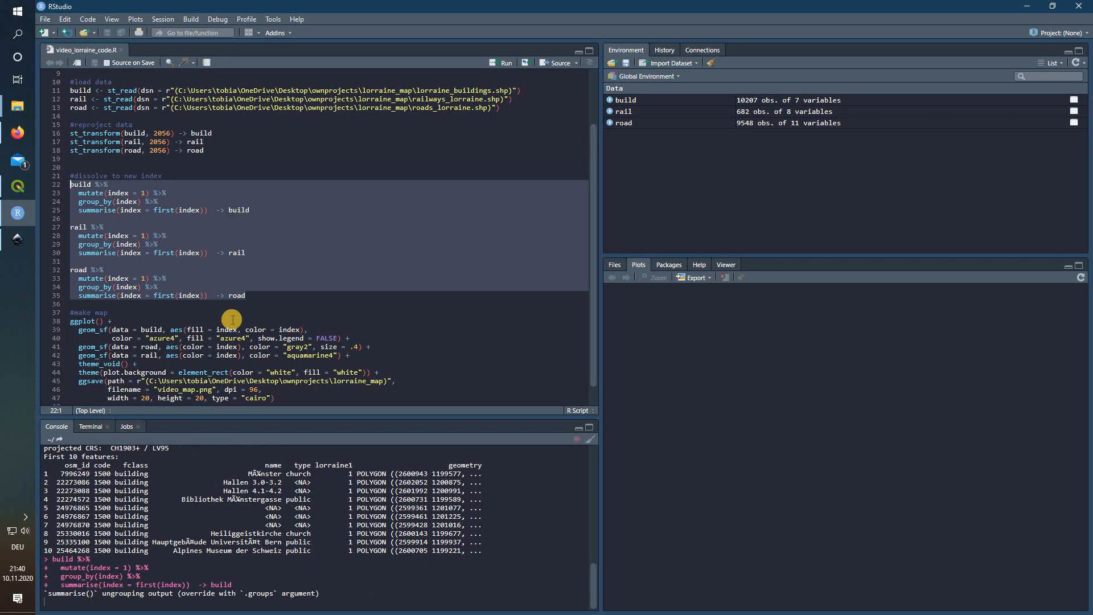
# - Print the dissolved road object in the console to check its geometry
pyautogui.scroll(-1, 234, 307)
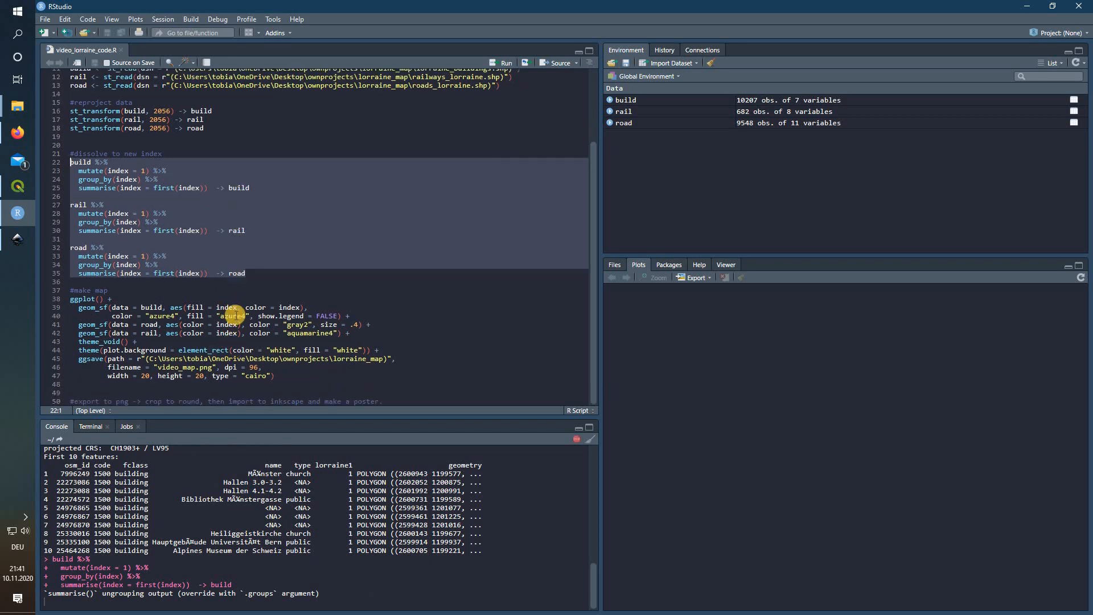
pyautogui.click(92, 299)
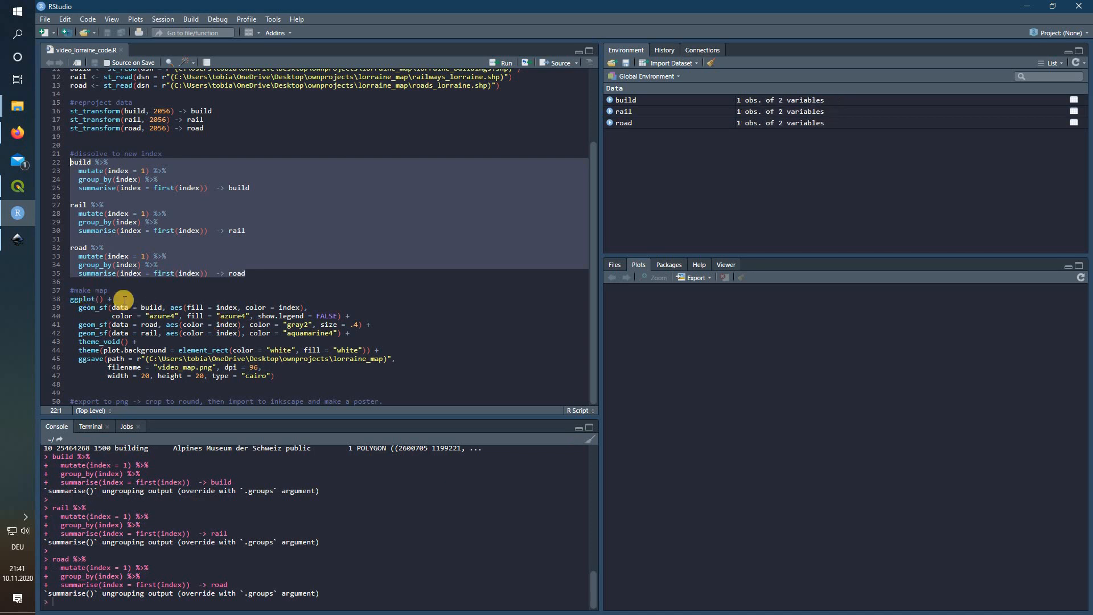
pyautogui.click(134, 300)
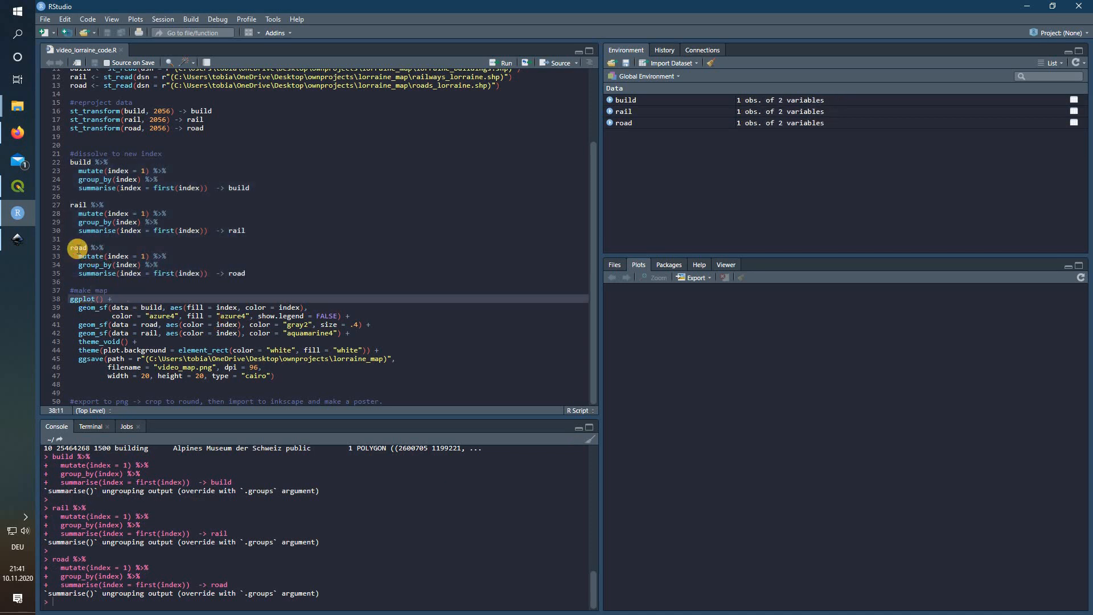
pyautogui.click(78, 249)
pyautogui.hotkey('ctrl', 'Return')
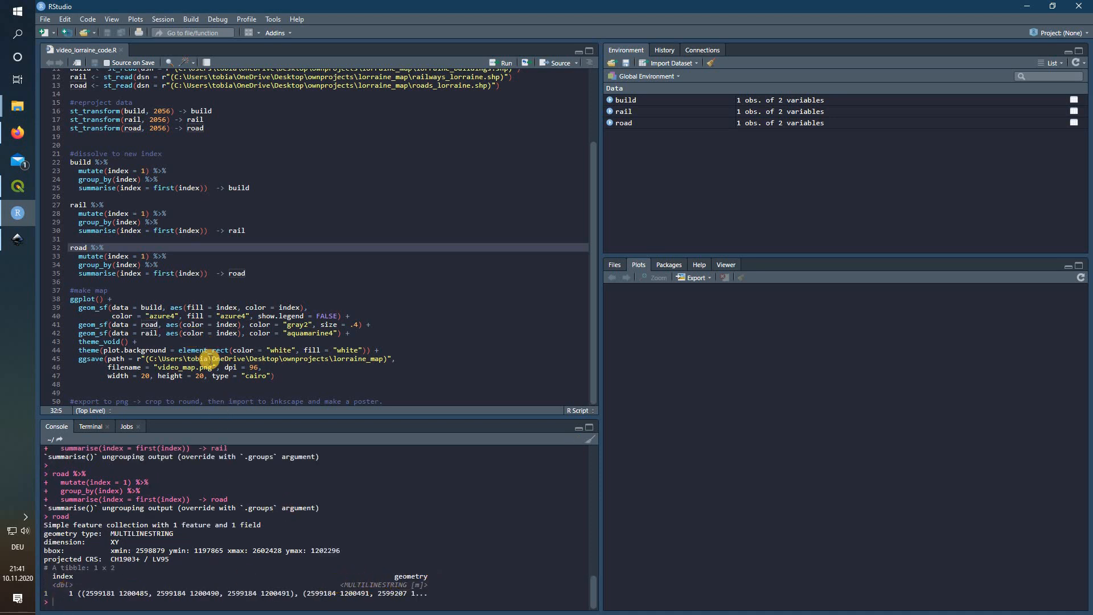
# - Run the ggplot map code and save the map as video_map.png at 96 dpi, width 20 and height 20
pyautogui.click(179, 342)
pyautogui.click(92, 298)
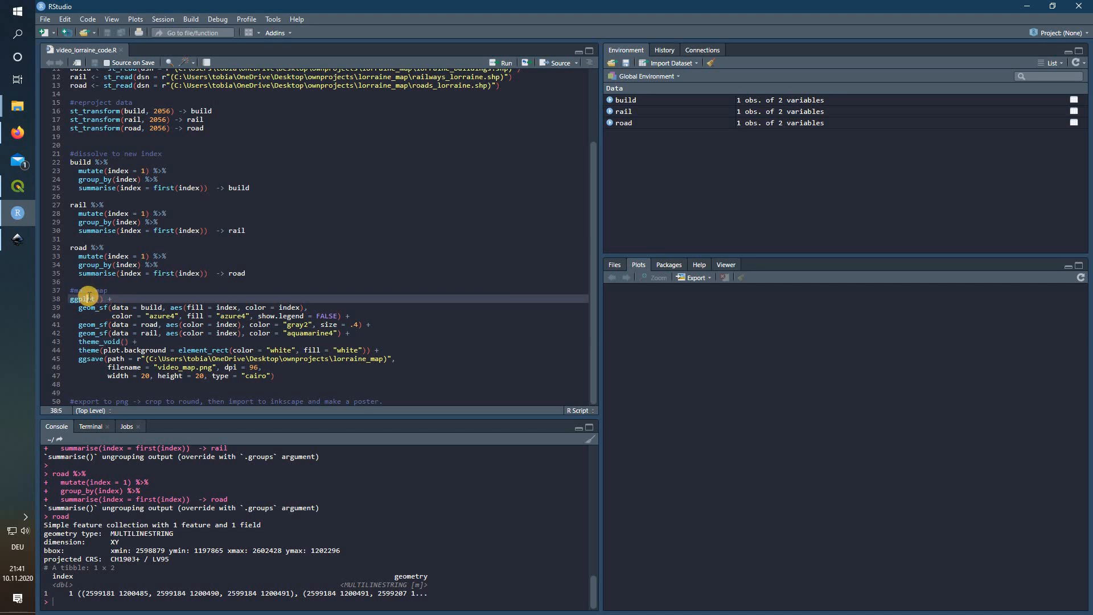
pyautogui.hotkey('ctrl', 'Return')
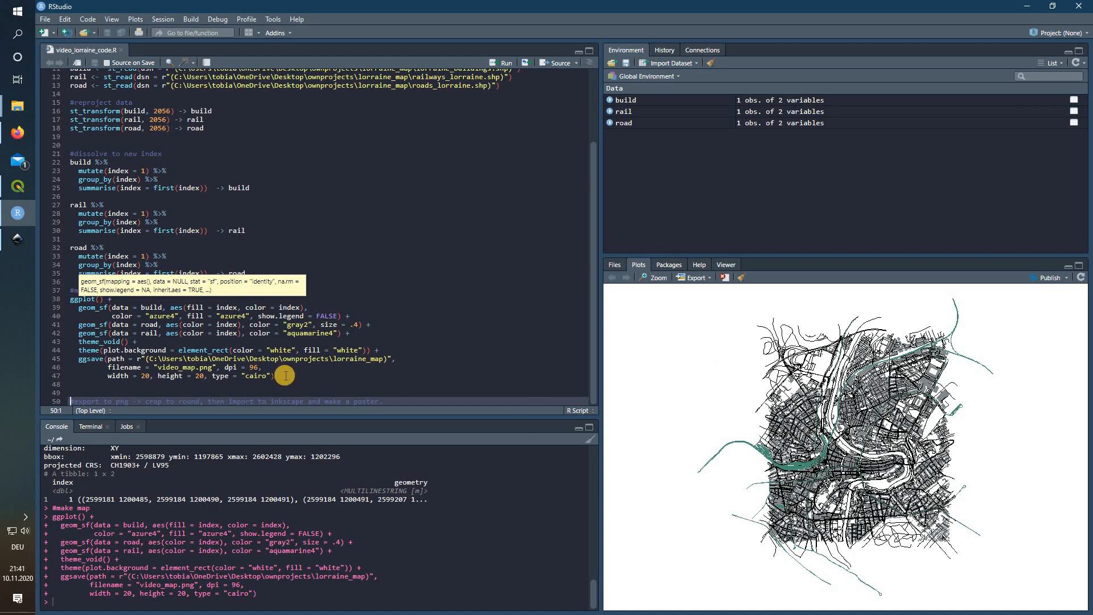
# - Examine the ggplot call and the geom_sf layer that draws the build data
pyautogui.click(93, 308)
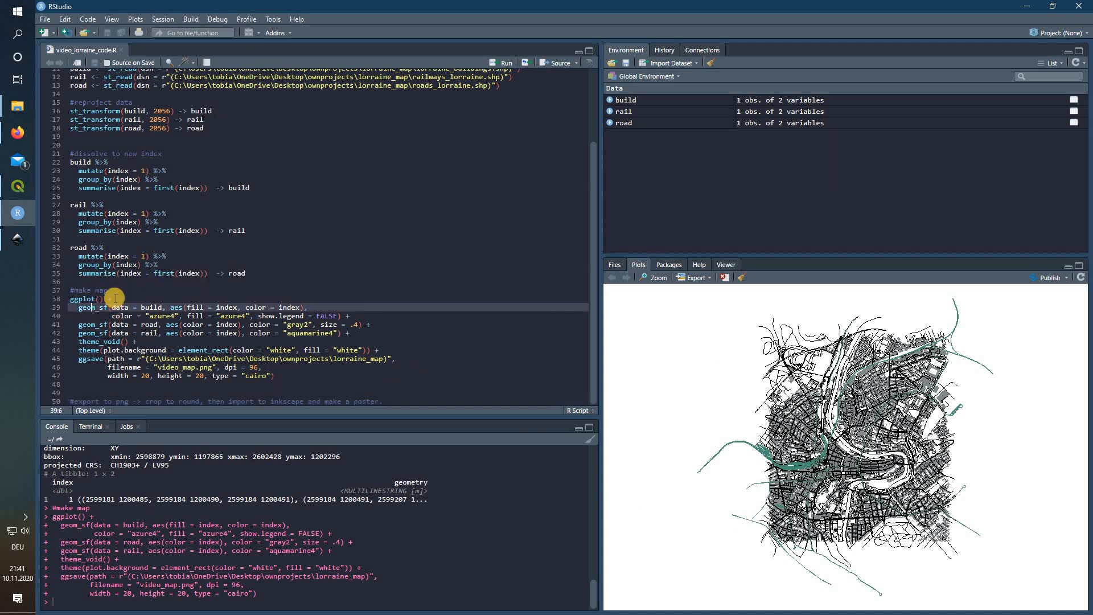
pyautogui.click(114, 298)
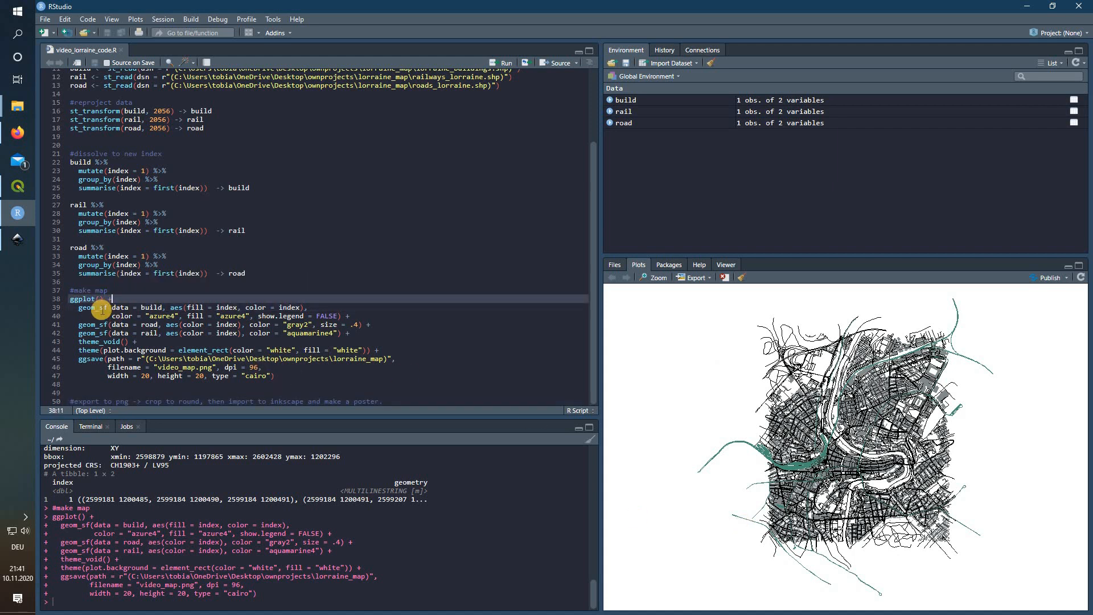
pyautogui.click(100, 308)
pyautogui.click(101, 307)
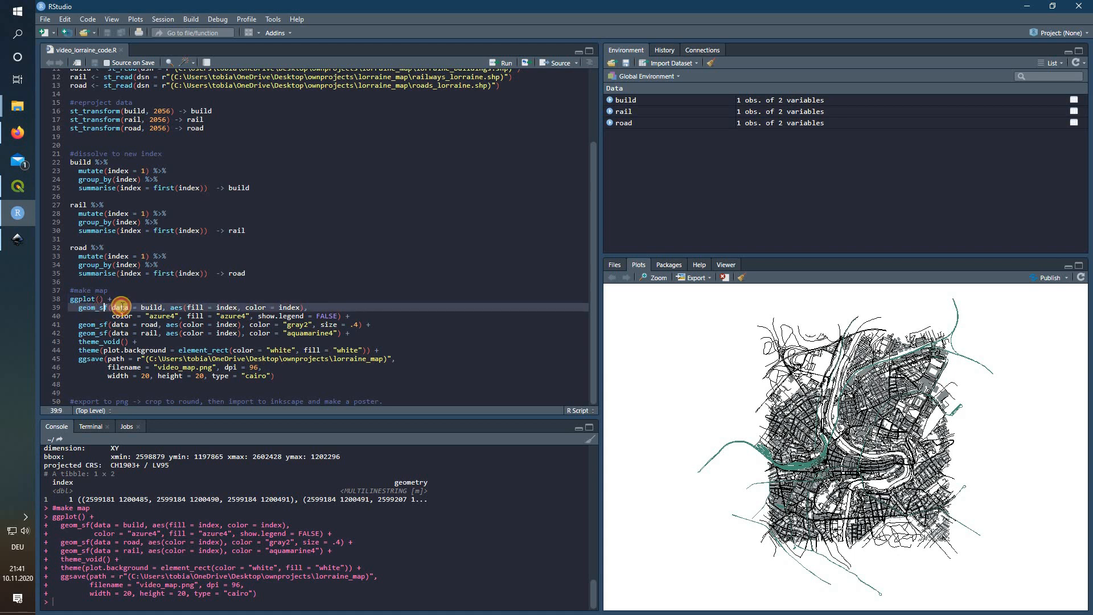
pyautogui.click(121, 306)
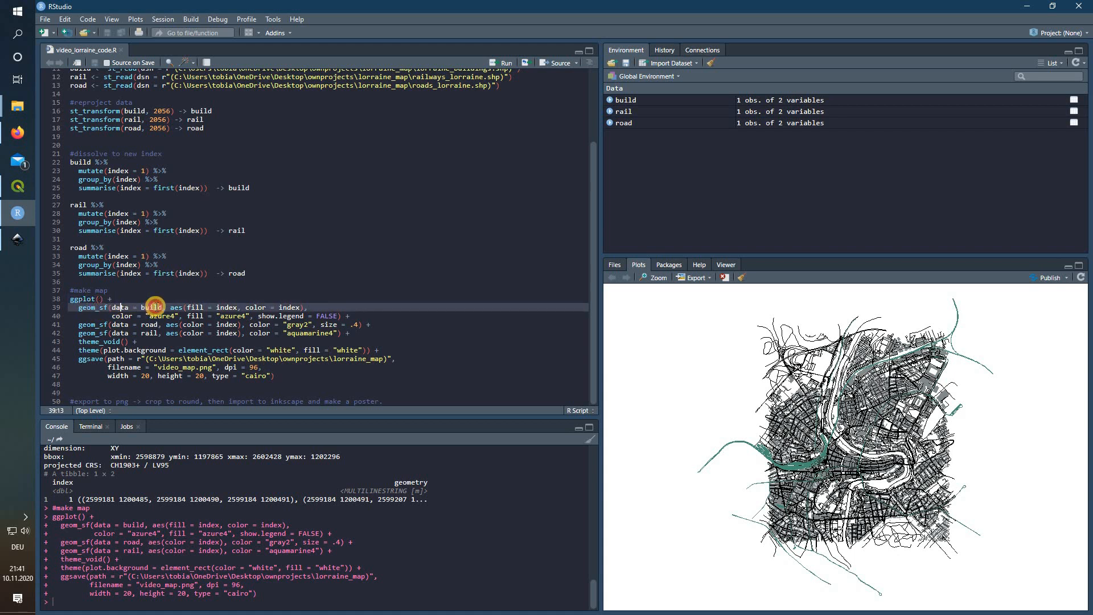
pyautogui.click(154, 303)
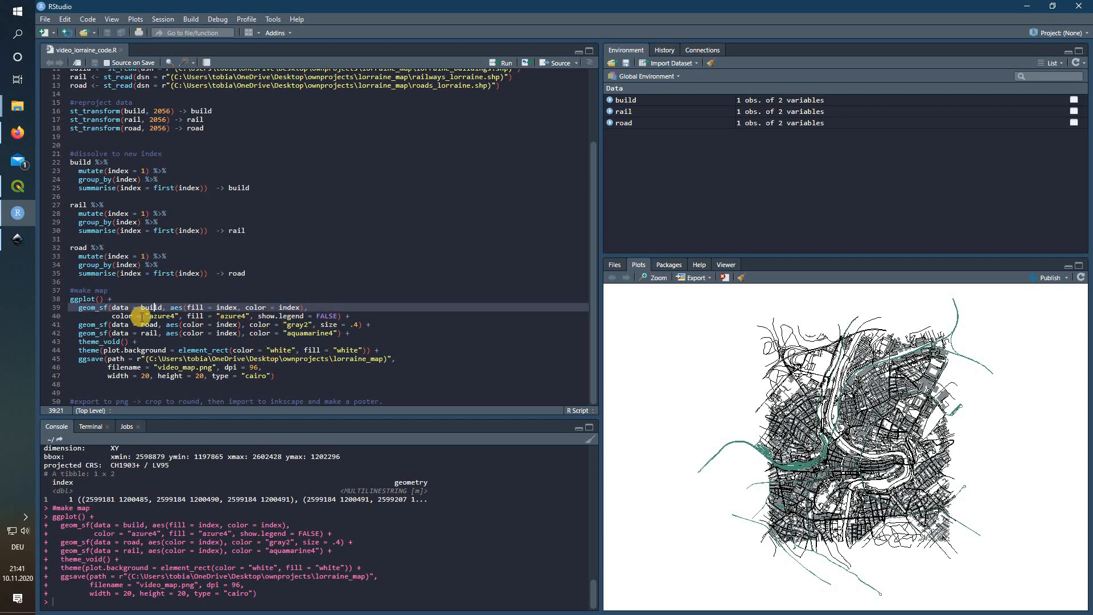
# - Examine the theme and ggsave lines, including the plot background, dpi and output path, and highlight the whole map code
pyautogui.click(71, 342)
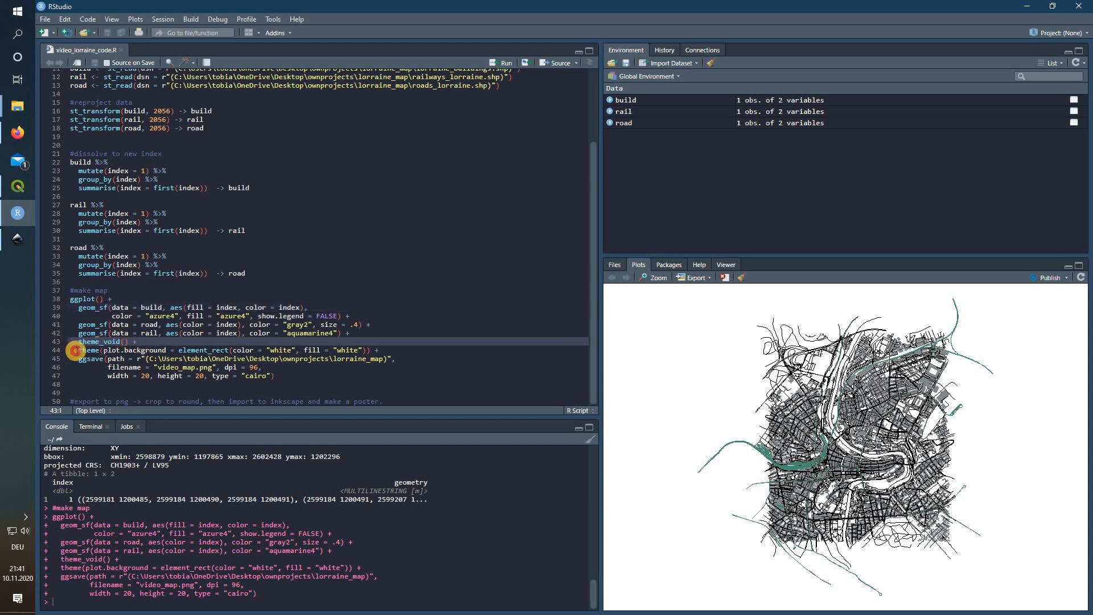
pyautogui.click(118, 350)
pyautogui.click(171, 350)
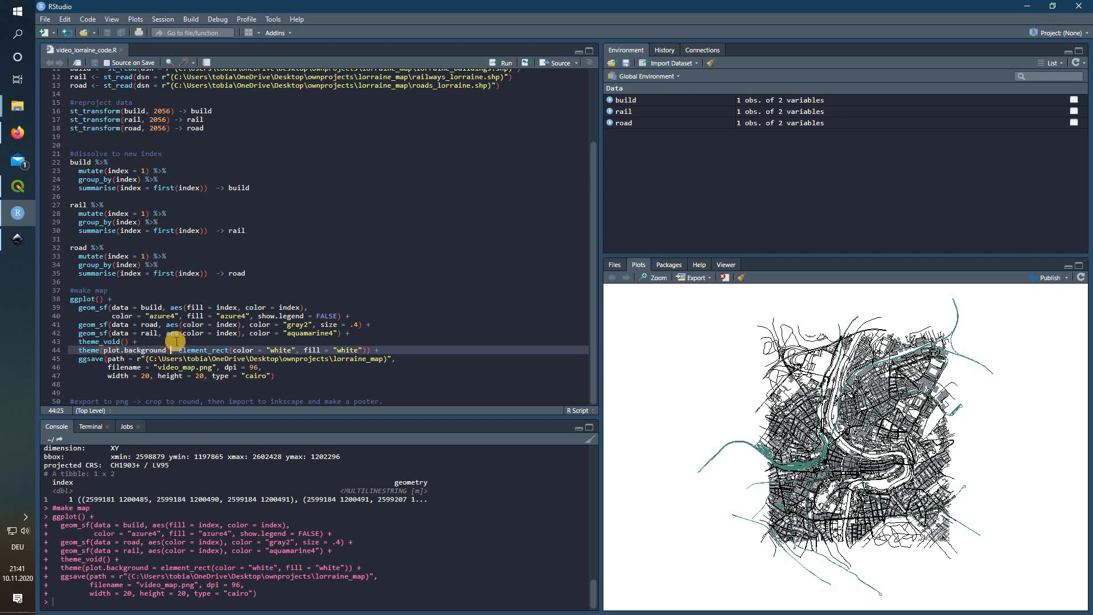
pyautogui.click(177, 340)
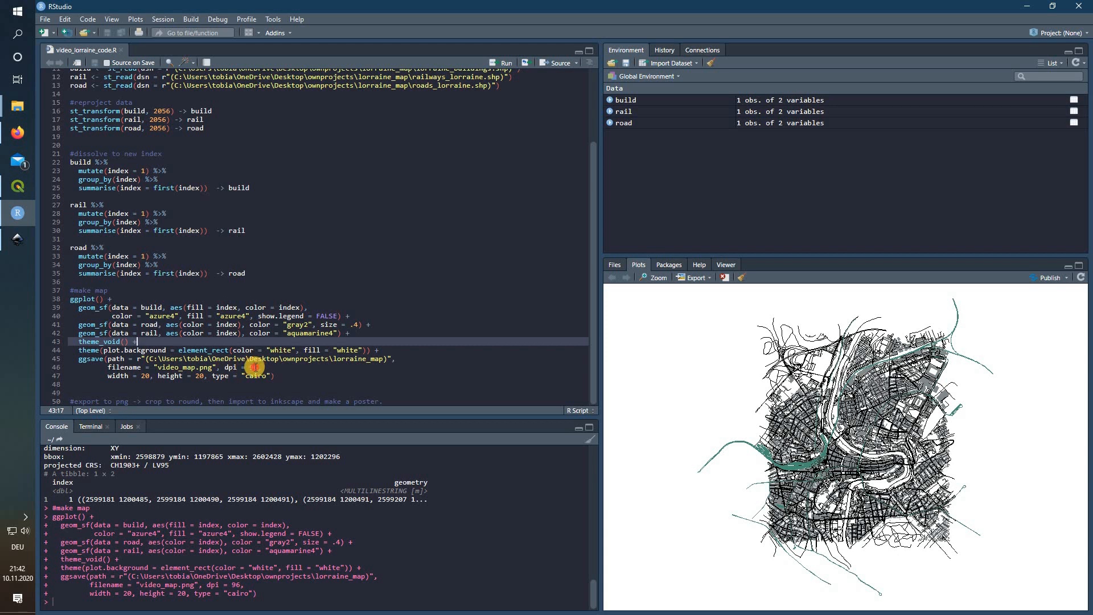
pyautogui.click(236, 367)
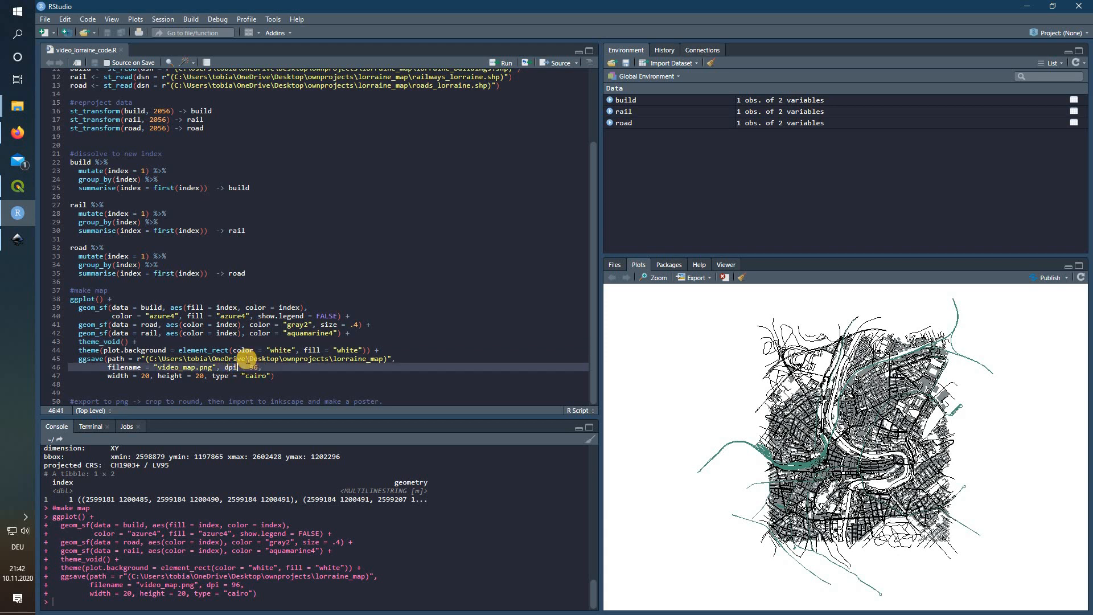
pyautogui.click(245, 359)
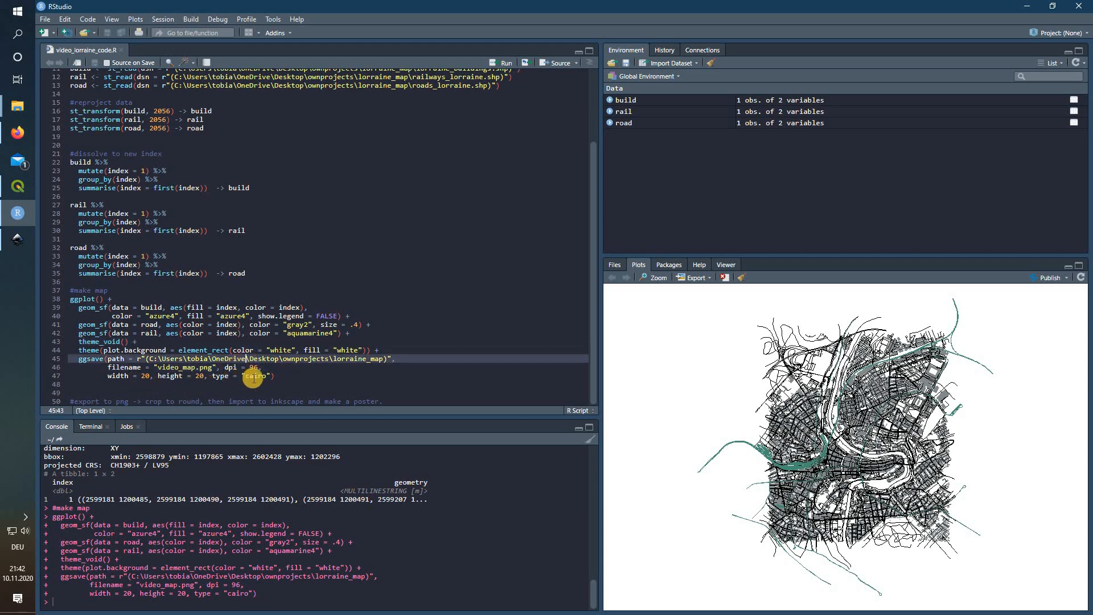
pyautogui.moveTo(276, 376); pyautogui.dragTo(70, 299)
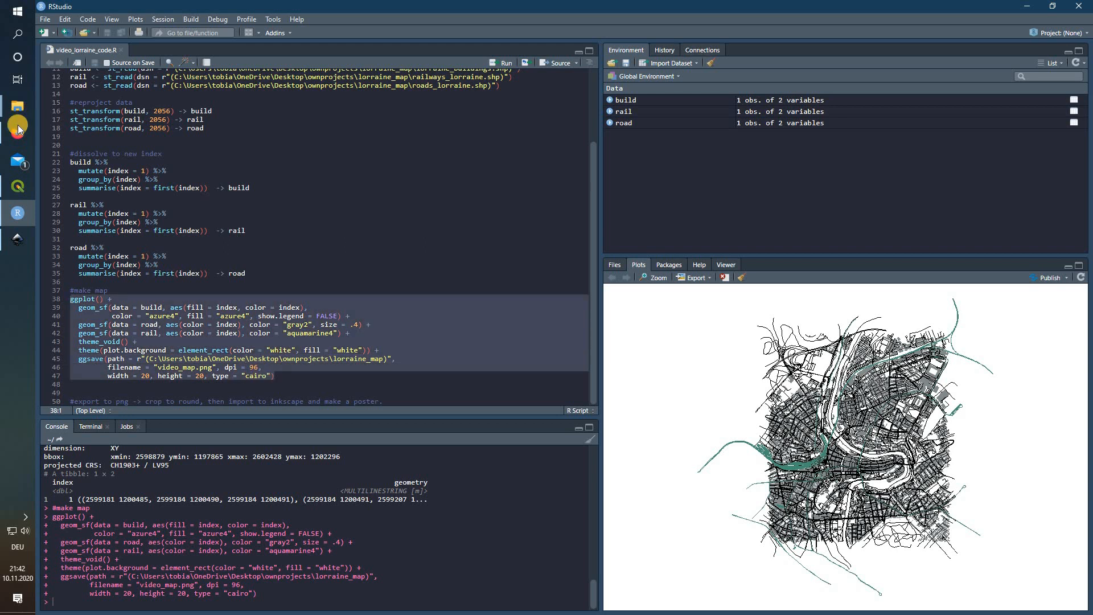
# - Switch to Inkscape, show the layers, and import video_map.png from the lorraine_map folder as an embedded image with DPI from file
pyautogui.click(16, 240)
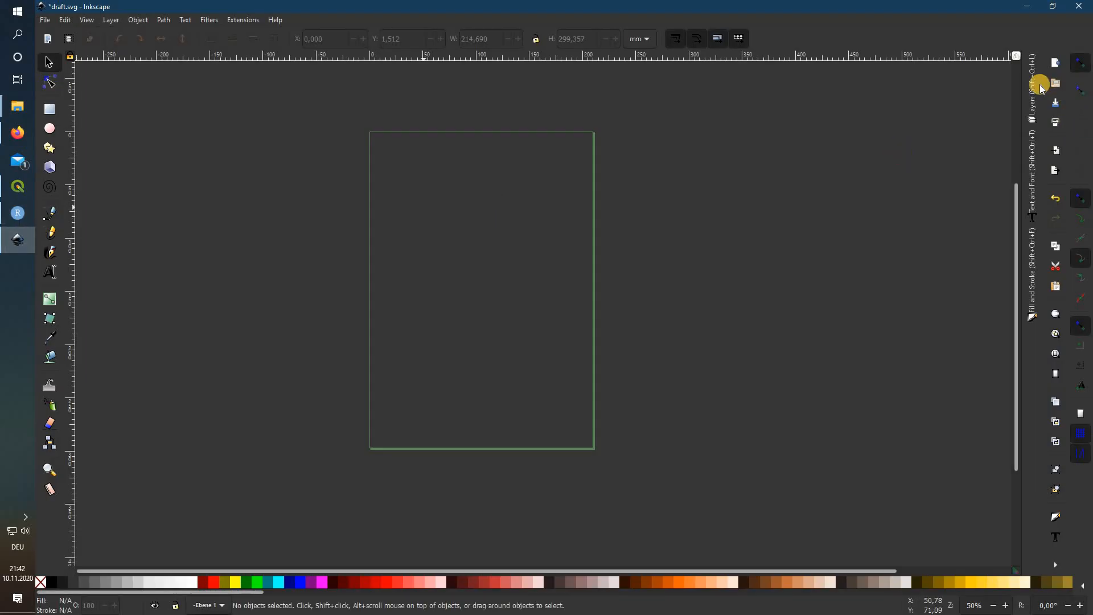
pyautogui.click(1031, 88)
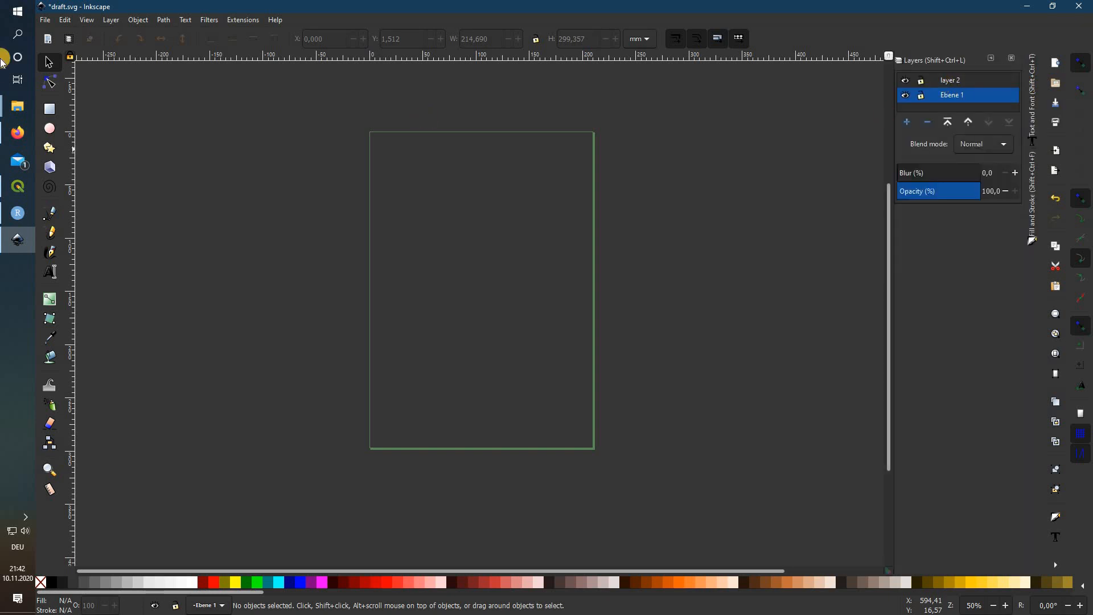
pyautogui.click(13, 105)
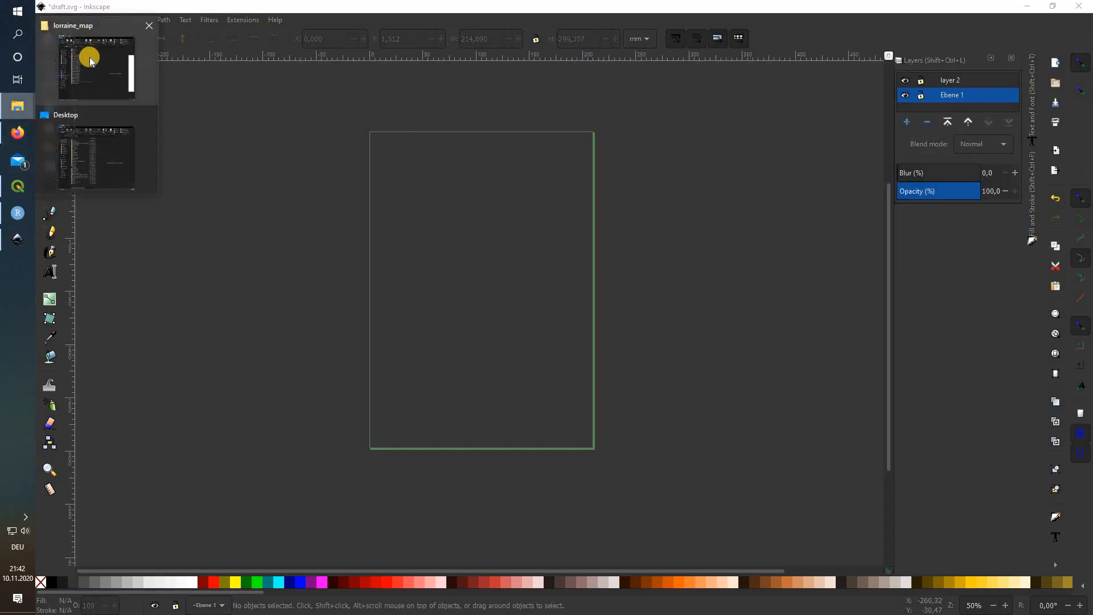
pyautogui.click(94, 65)
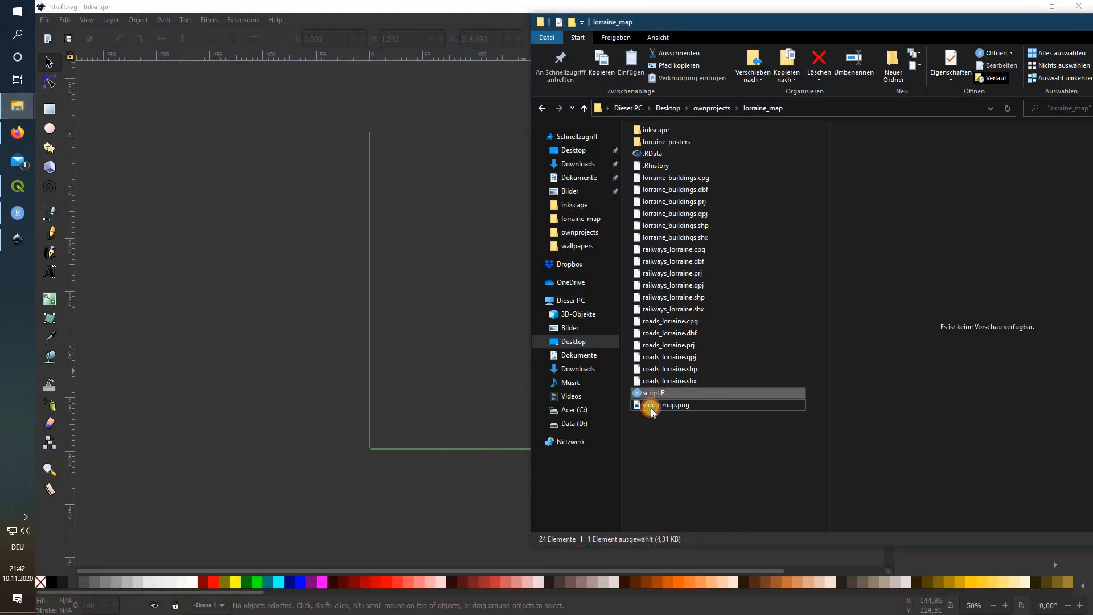
pyautogui.moveTo(661, 405); pyautogui.dragTo(305, 272)
pyautogui.moveTo(555, 367); pyautogui.dragTo(501, 364)
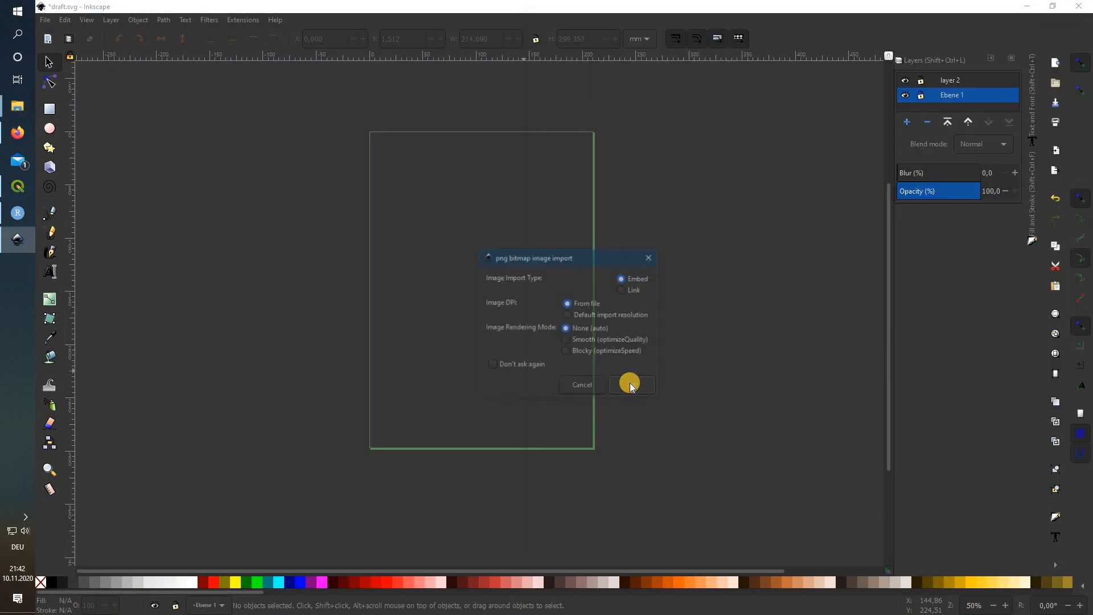
pyautogui.click(630, 382)
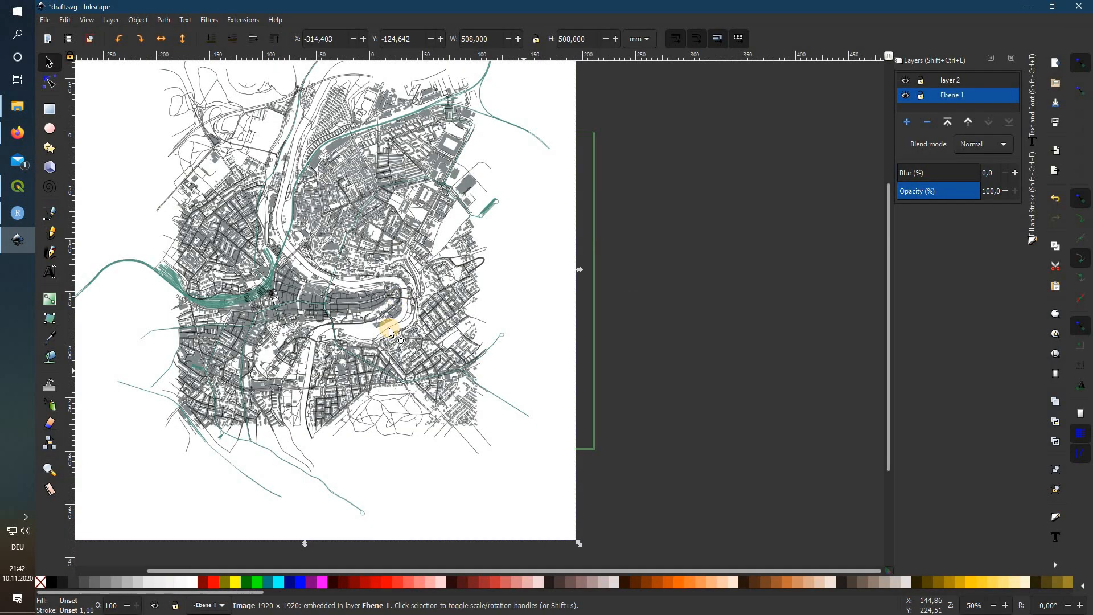
# - Draw an ellipse about 218 mm wide and 232 mm high on the empty canvas beside the imported map
pyautogui.scroll(1, 389, 328)
pyautogui.scroll(-4, 390, 328)
pyautogui.scroll(1, 360, 312)
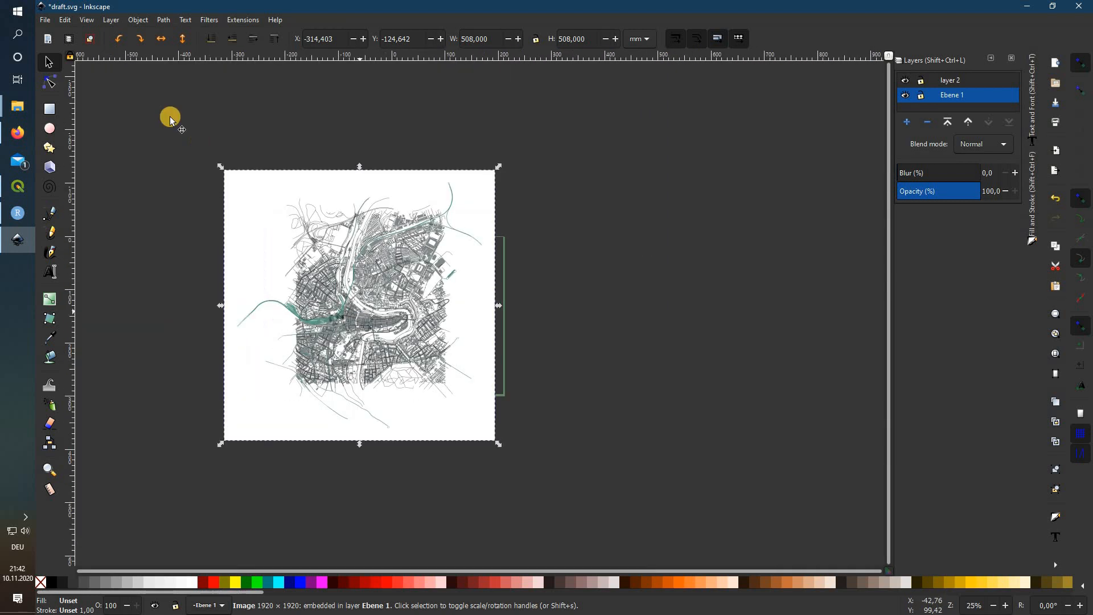
pyautogui.click(49, 128)
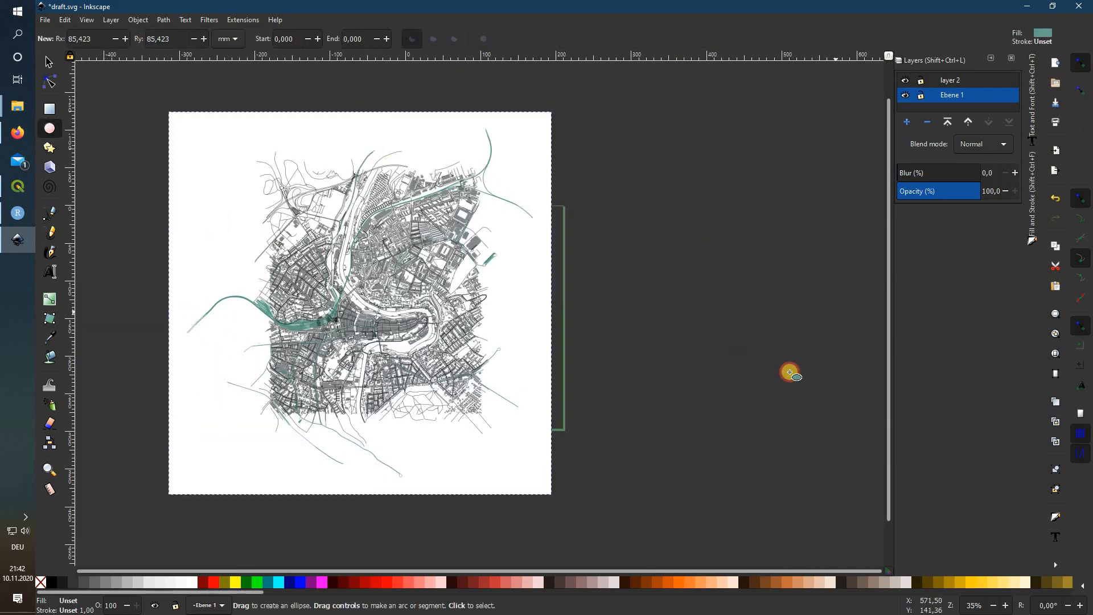
pyautogui.moveTo(796, 371); pyautogui.dragTo(632, 195)
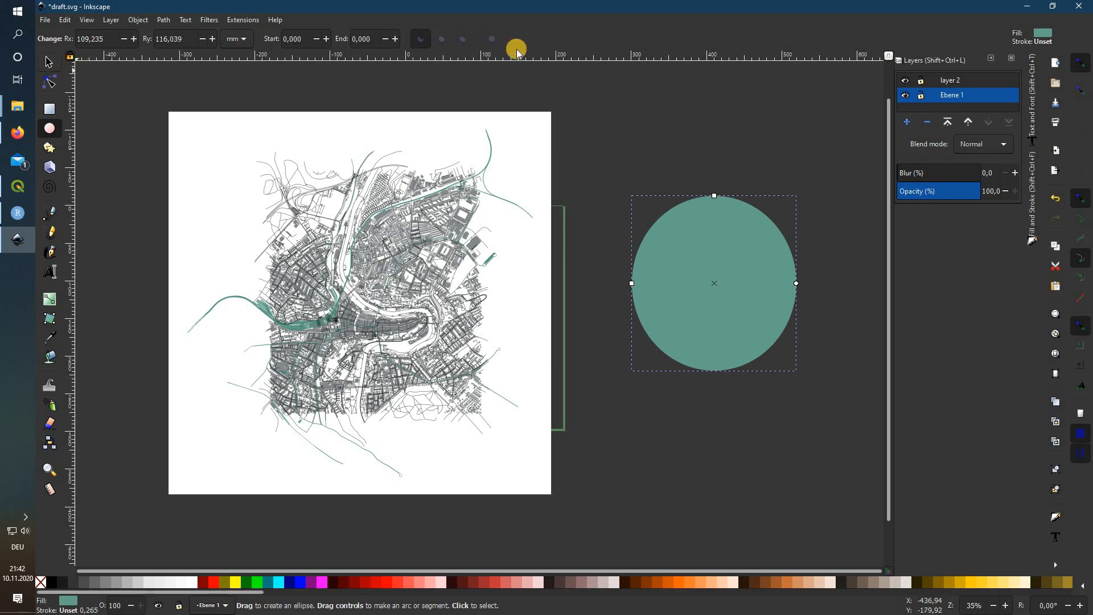
# - Set the ellipse's width and height to 200 mm and place the circle over the upper middle of the map
pyautogui.press('s')
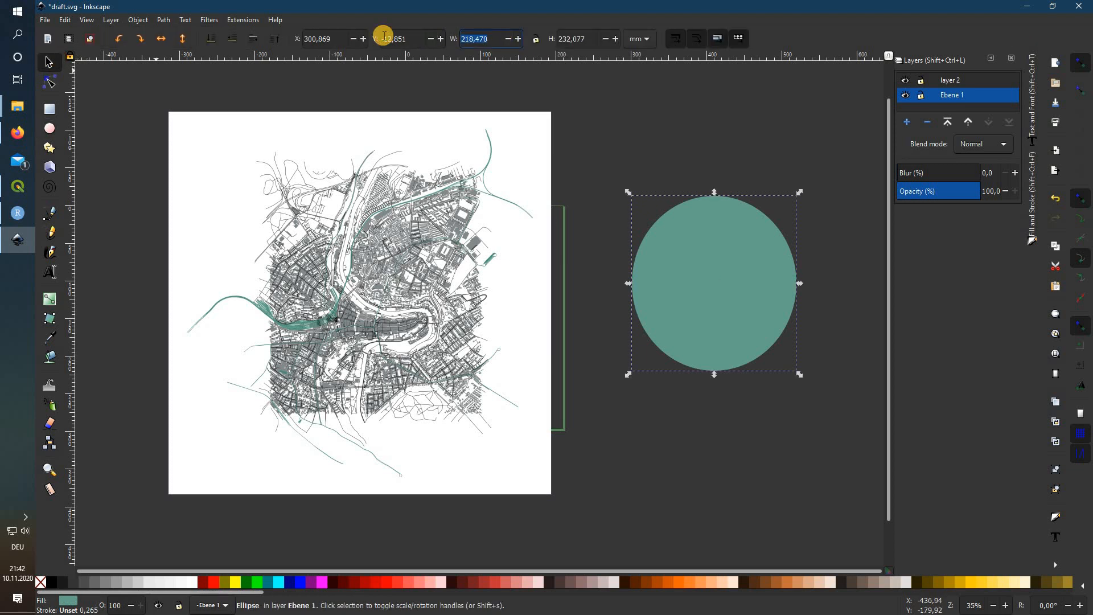
pyautogui.write('200')
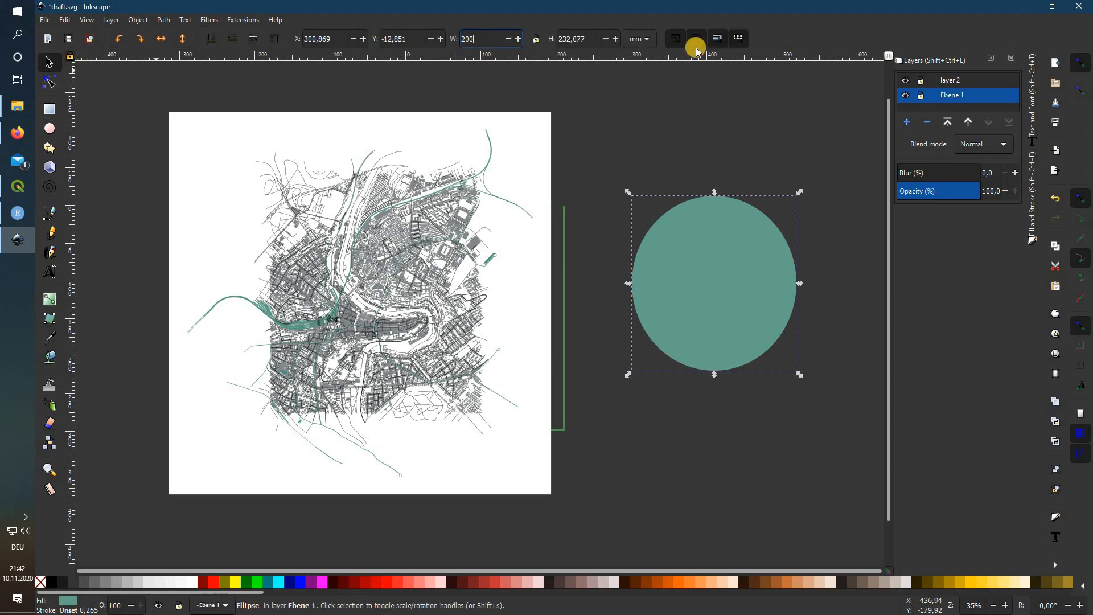
pyautogui.press('Return')
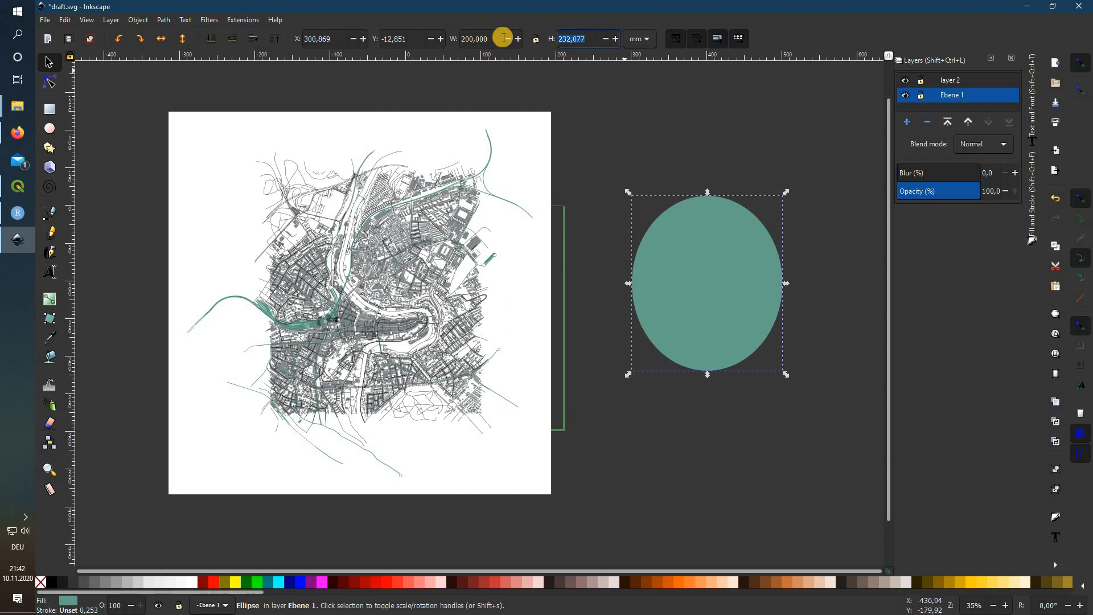
pyautogui.write('200')
pyautogui.press('Return')
pyautogui.moveTo(720, 287); pyautogui.dragTo(392, 280)
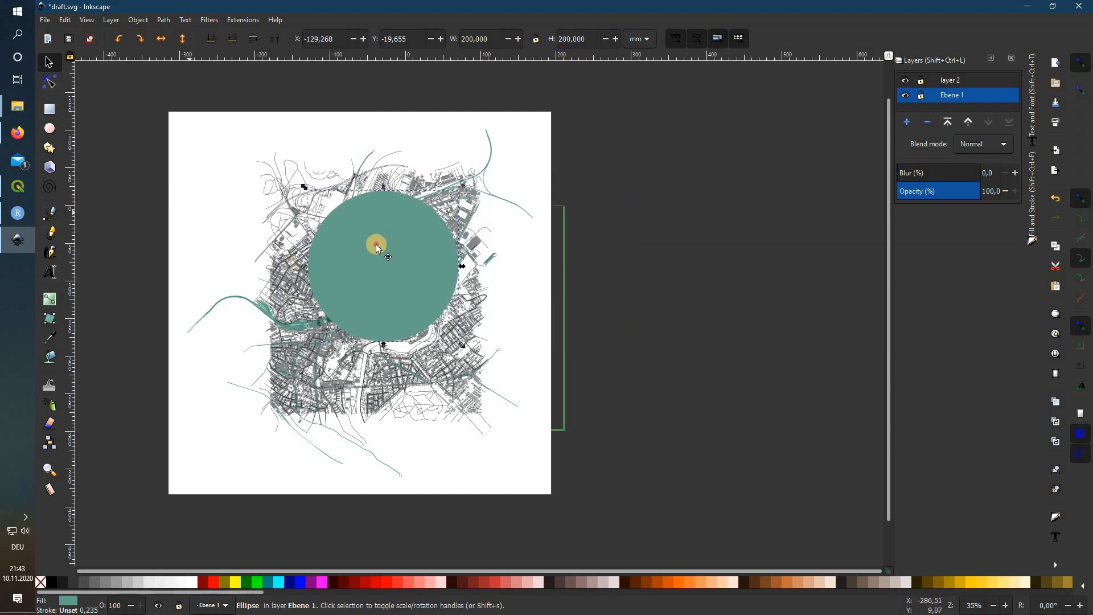
pyautogui.moveTo(382, 238); pyautogui.dragTo(388, 232)
# - Clip the map image to the circle and centre the round map on the page
pyautogui.click(220, 208)
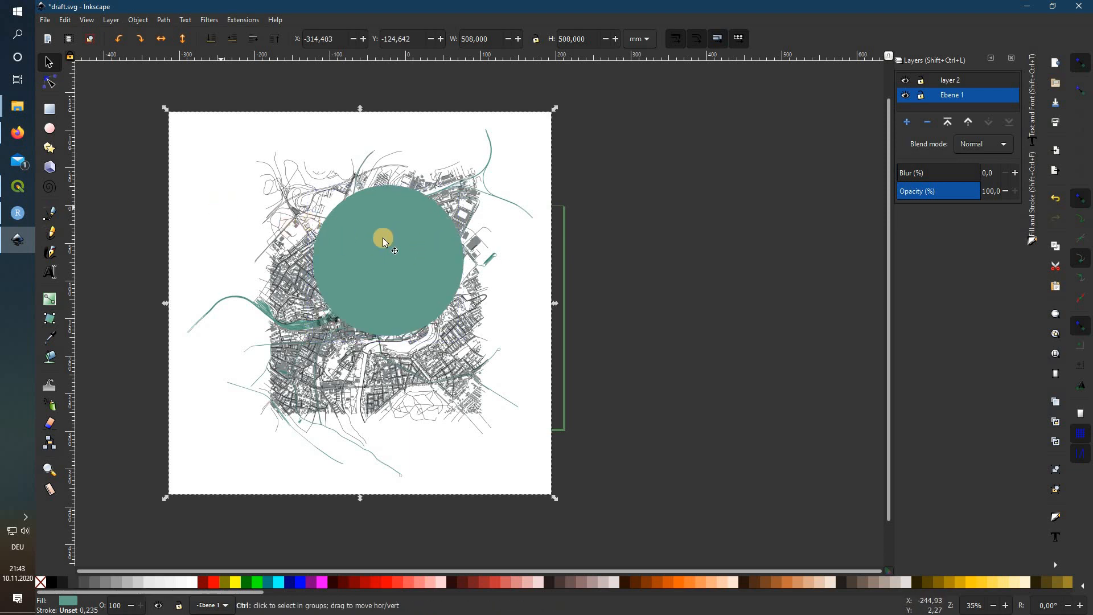
pyautogui.keyDown('shift'); pyautogui.click(388, 240); pyautogui.keyUp('shift')
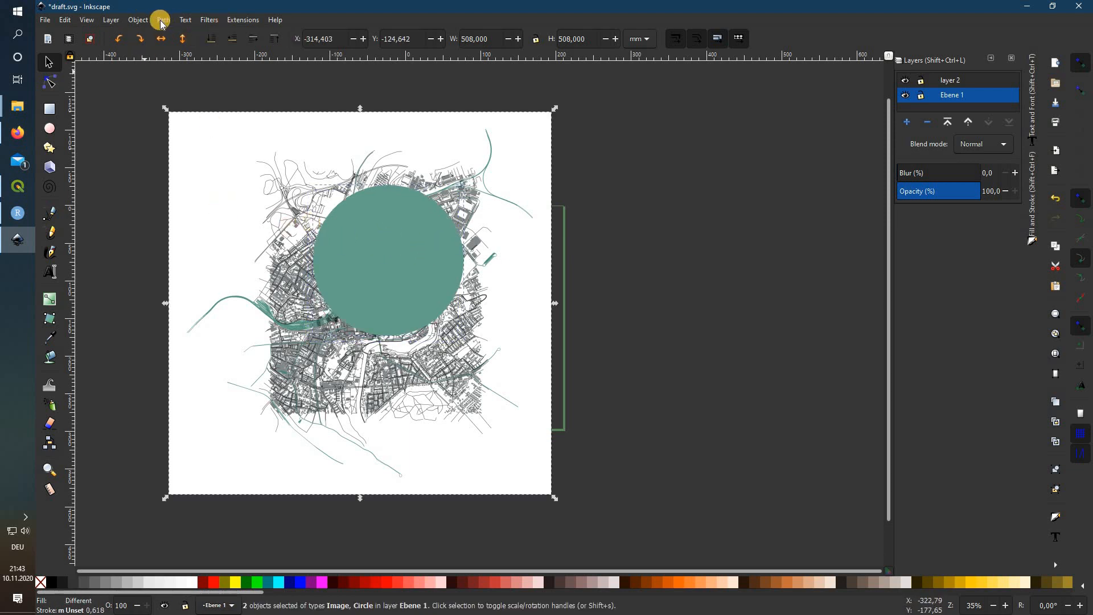
pyautogui.click(163, 21)
pyautogui.moveTo(137, 21)
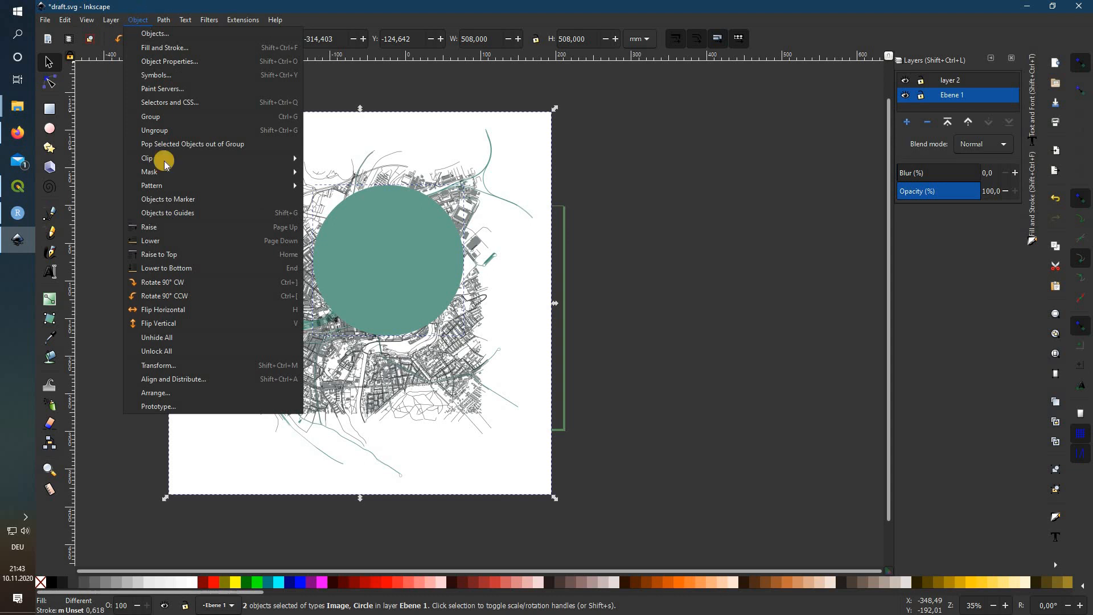
pyautogui.moveTo(166, 160)
pyautogui.click(319, 158)
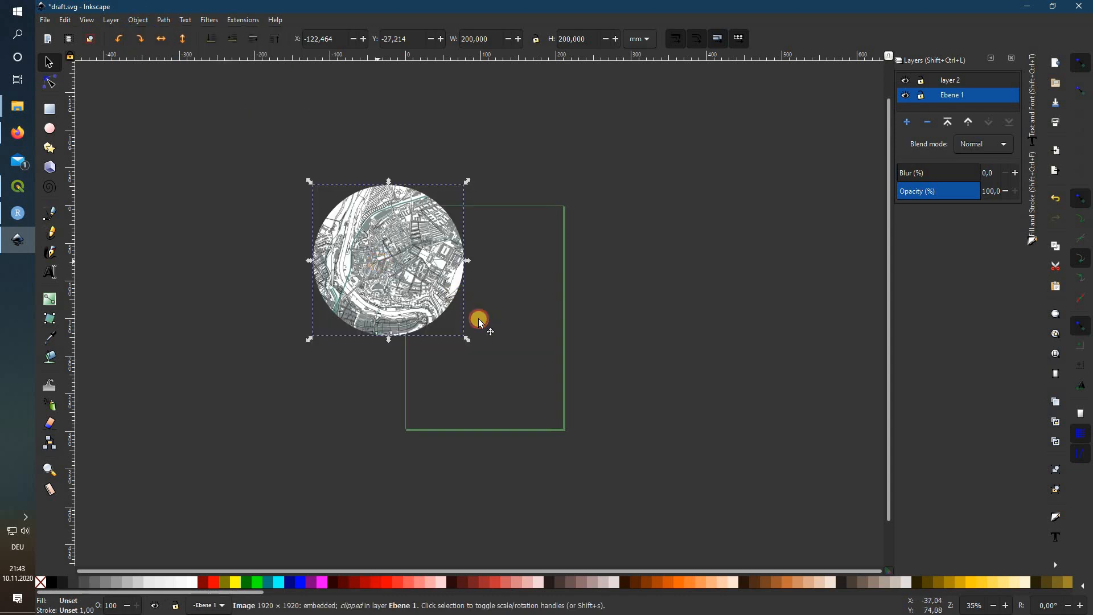
pyautogui.moveTo(480, 322); pyautogui.dragTo(479, 329)
pyautogui.click(621, 359)
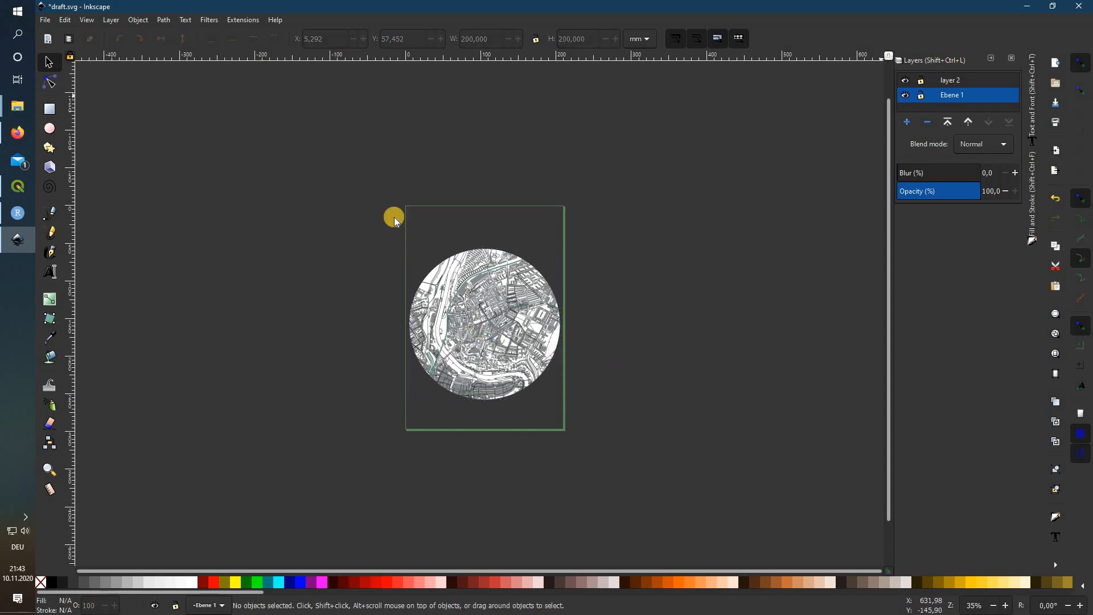
# - Draw a rectangle about 209 mm by 296 mm covering the page and assign it to layer Ebene 1
pyautogui.click(50, 109)
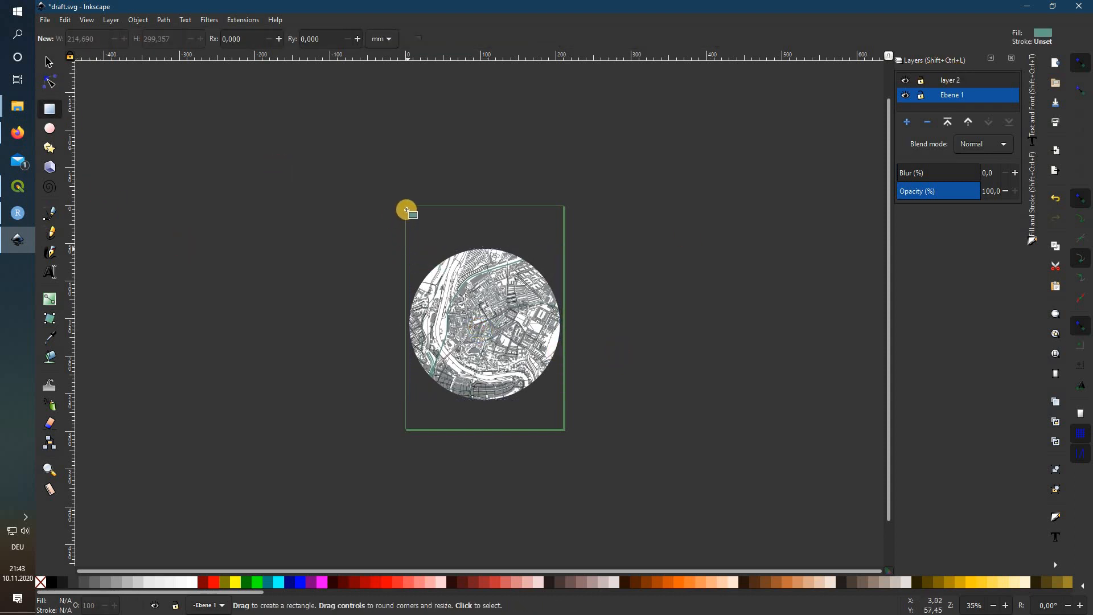
pyautogui.moveTo(559, 431); pyautogui.dragTo(563, 431)
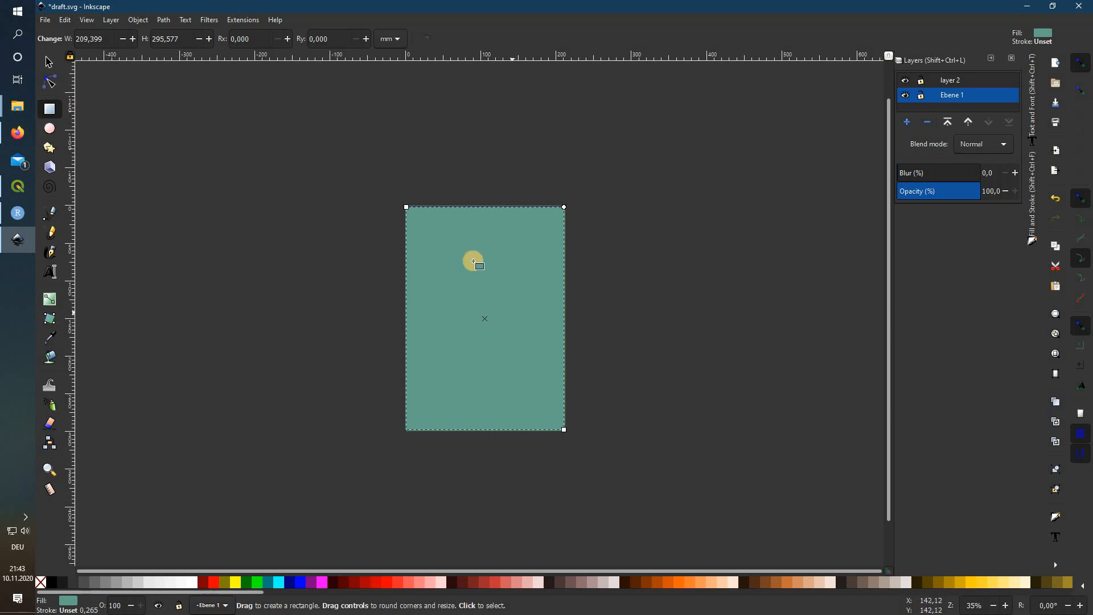
pyautogui.rightClick(539, 434)
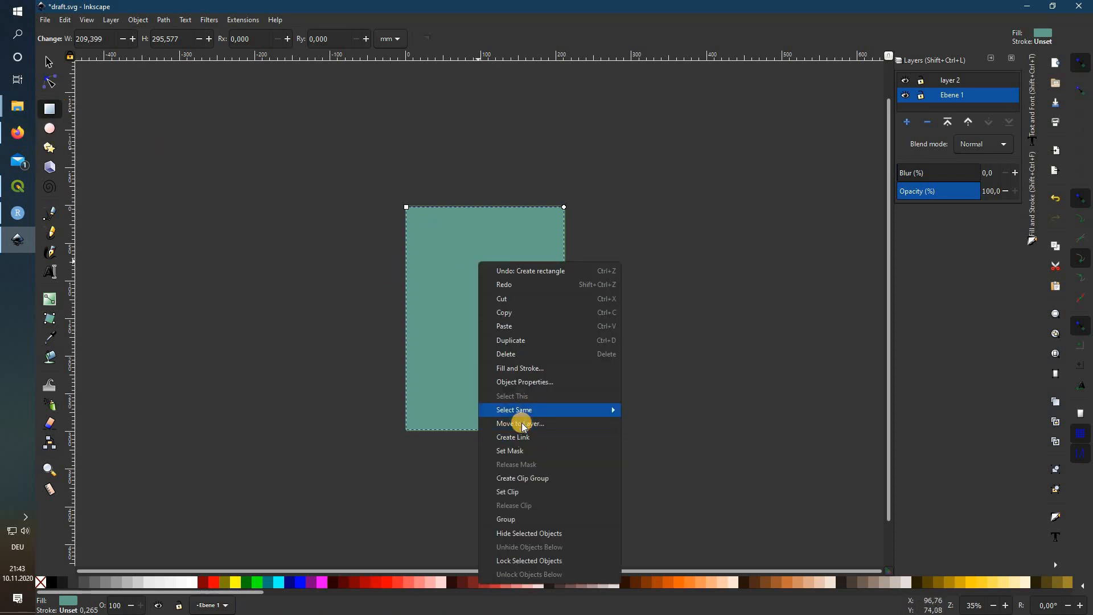
pyautogui.click(524, 435)
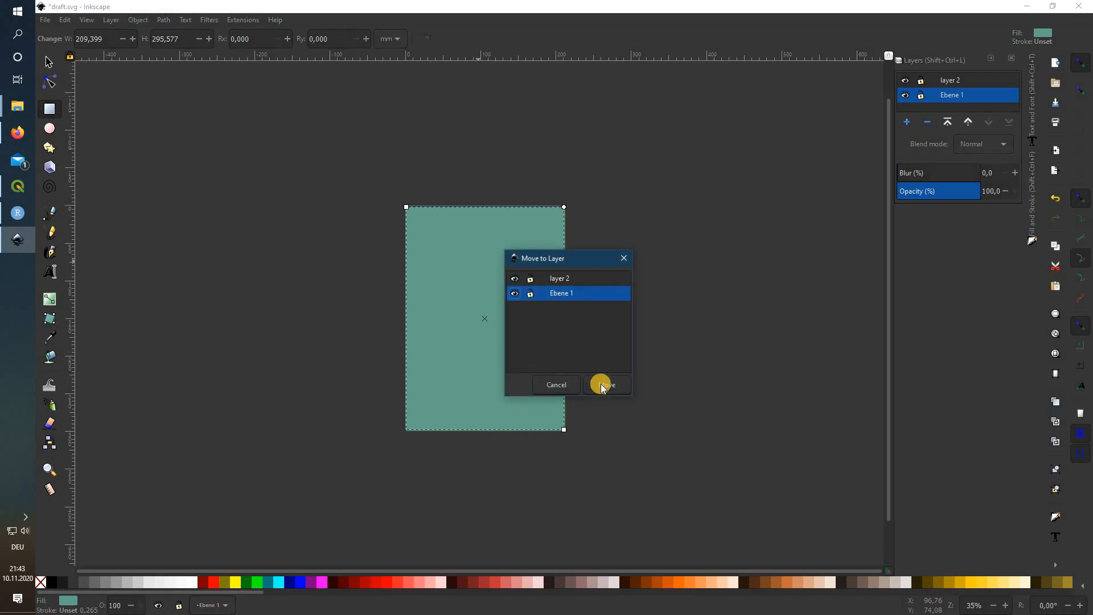
pyautogui.click(607, 385)
# - Move the round map to layer 2 and place the background rectangle, about 218 mm wide, behind it over the page
pyautogui.click(48, 60)
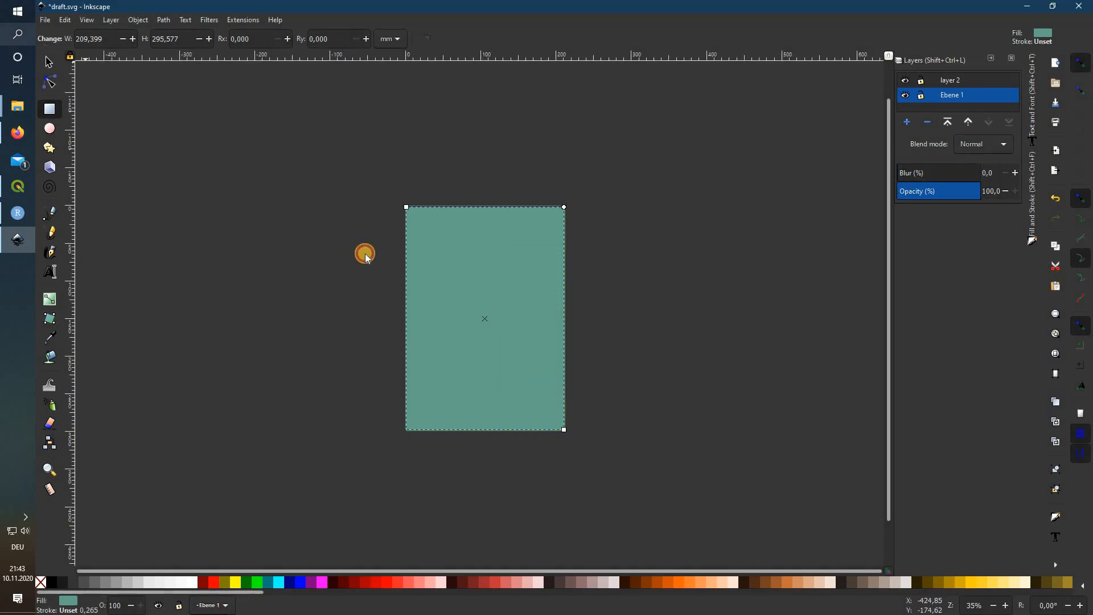
pyautogui.moveTo(444, 306); pyautogui.dragTo(315, 295)
pyautogui.rightClick(501, 320)
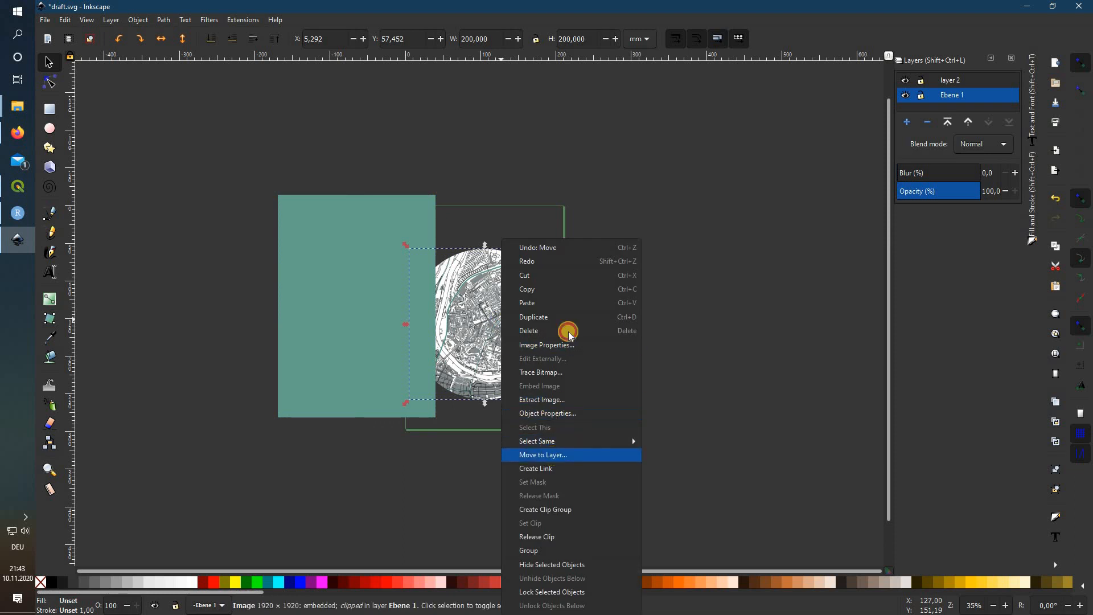
pyautogui.click(544, 454)
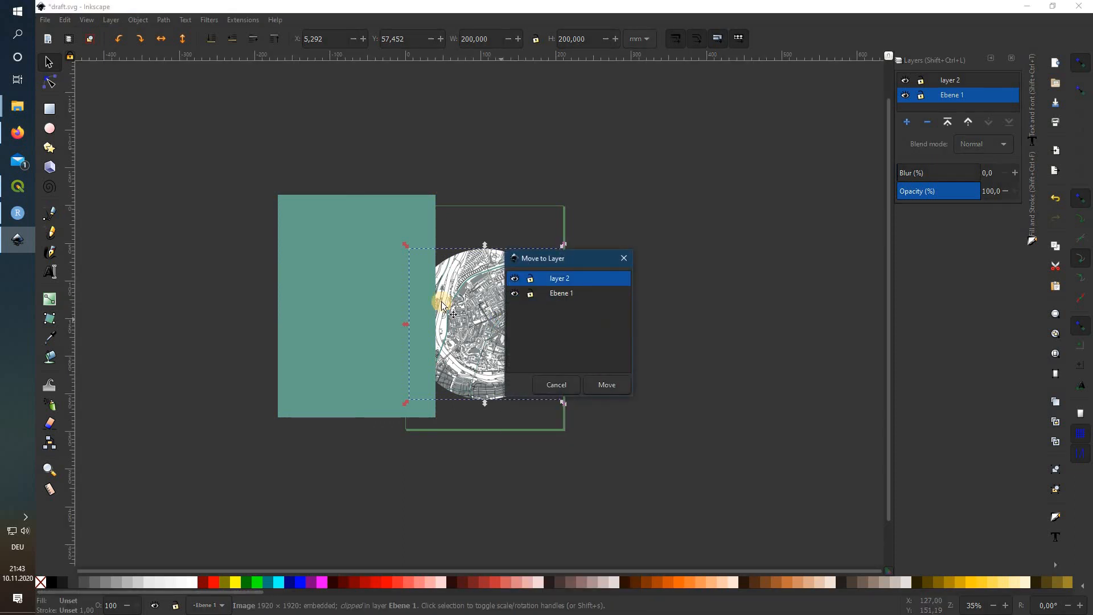
pyautogui.moveTo(328, 299); pyautogui.dragTo(390, 321)
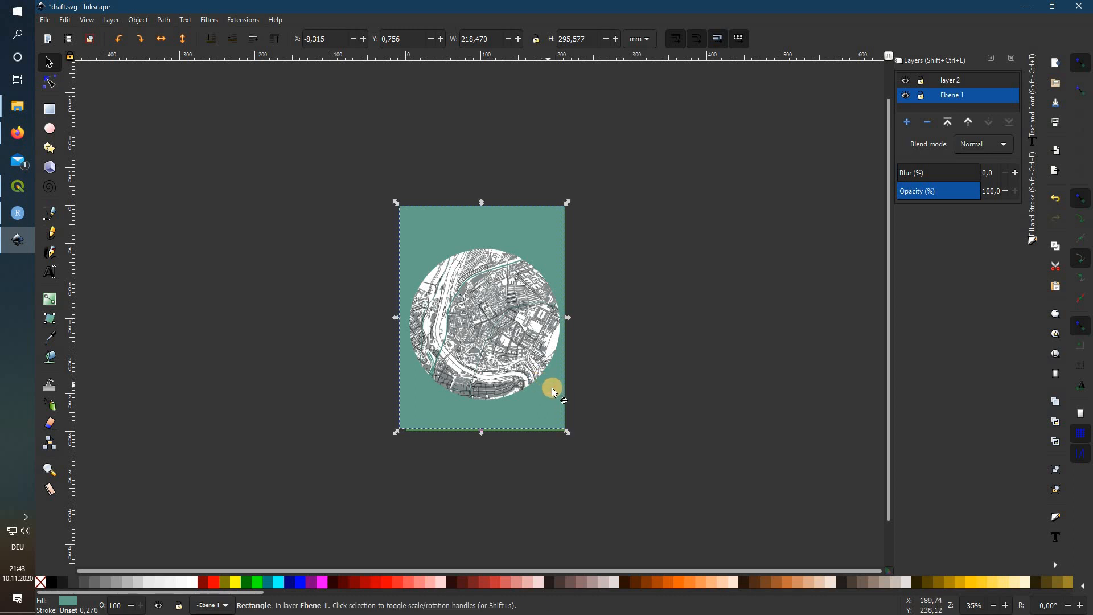
pyautogui.moveTo(472, 236); pyautogui.dragTo(476, 238)
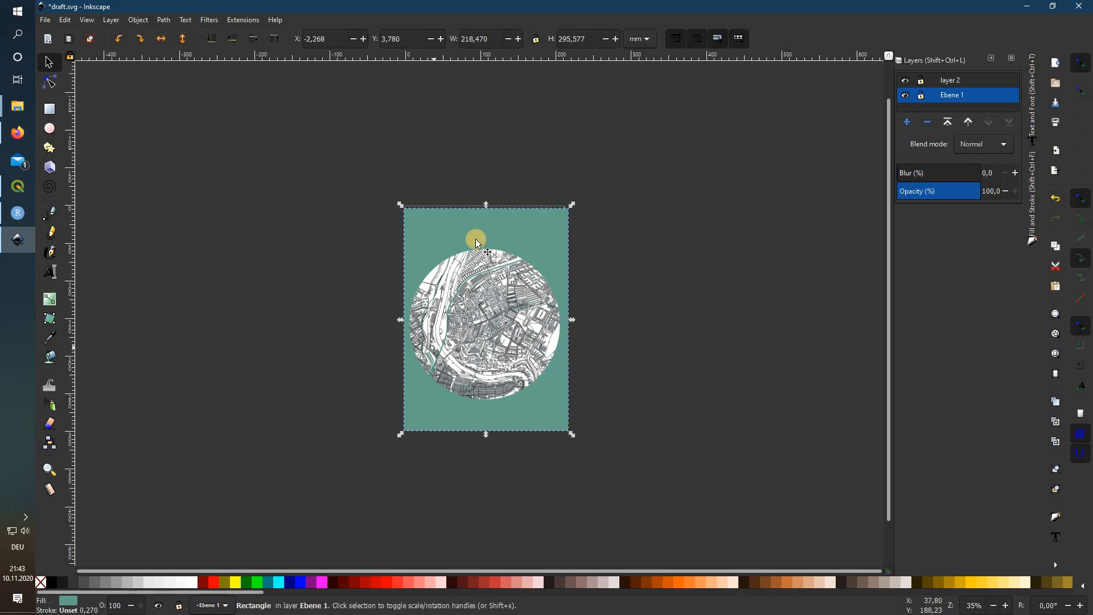
# - Fill the background rectangle with the off-white background colour sampled from the map image
pyautogui.rightClick(524, 232)
pyautogui.press('Return')
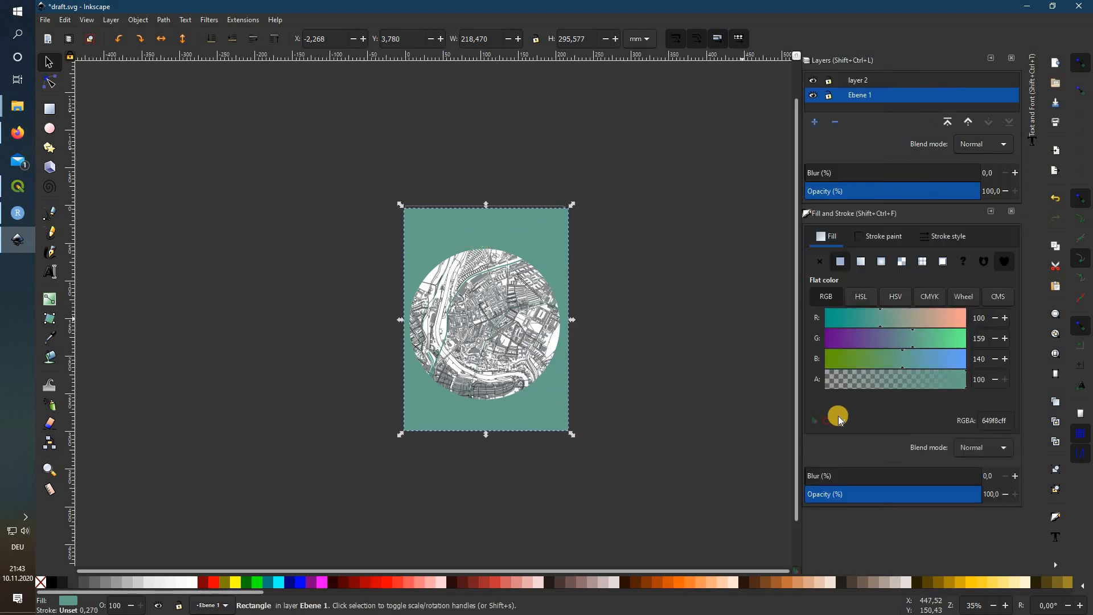
pyautogui.click(844, 422)
pyautogui.scroll(3, 517, 325)
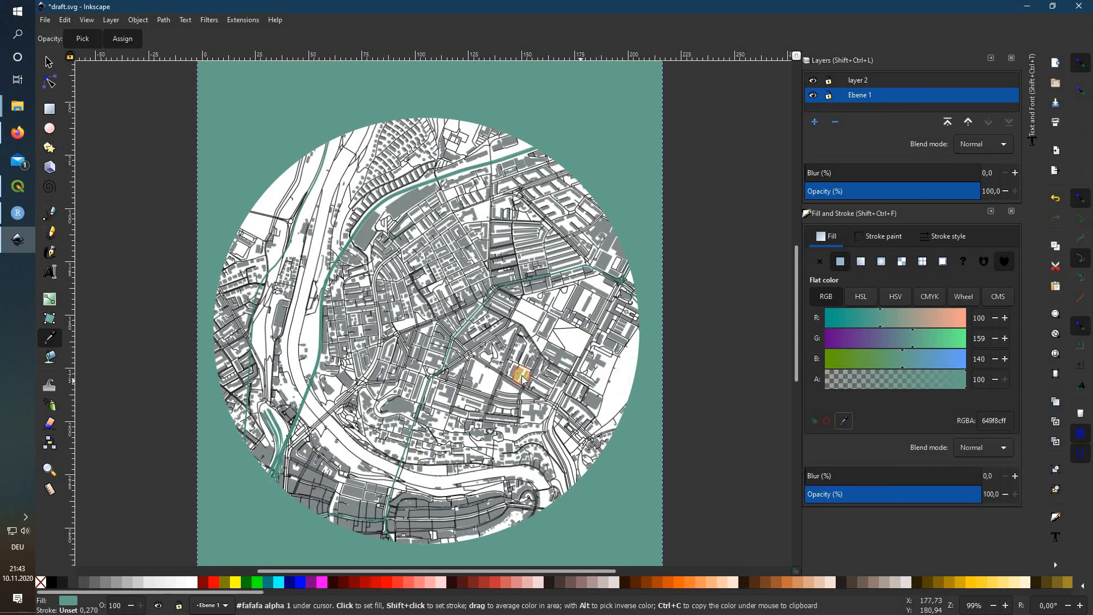
pyautogui.click(660, 345)
# - Extend the background rectangle upward past the page's upper edge to a height of about 304 mm
pyautogui.press('s')
pyautogui.press('5')
pyautogui.click(476, 181)
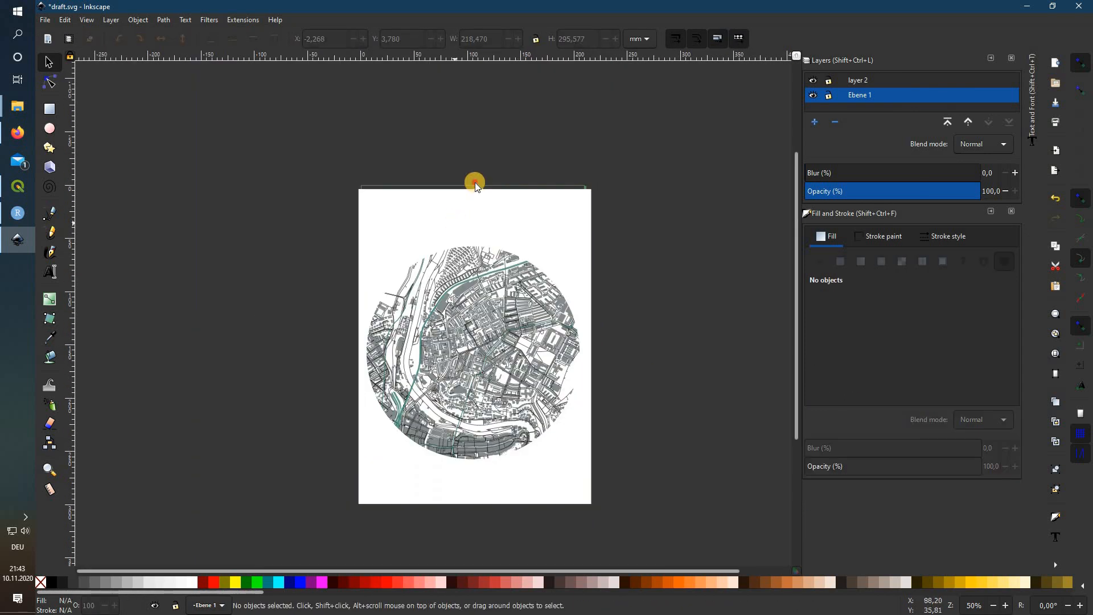
pyautogui.click(476, 188)
pyautogui.moveTo(475, 176); pyautogui.dragTo(474, 167)
pyautogui.click(152, 146)
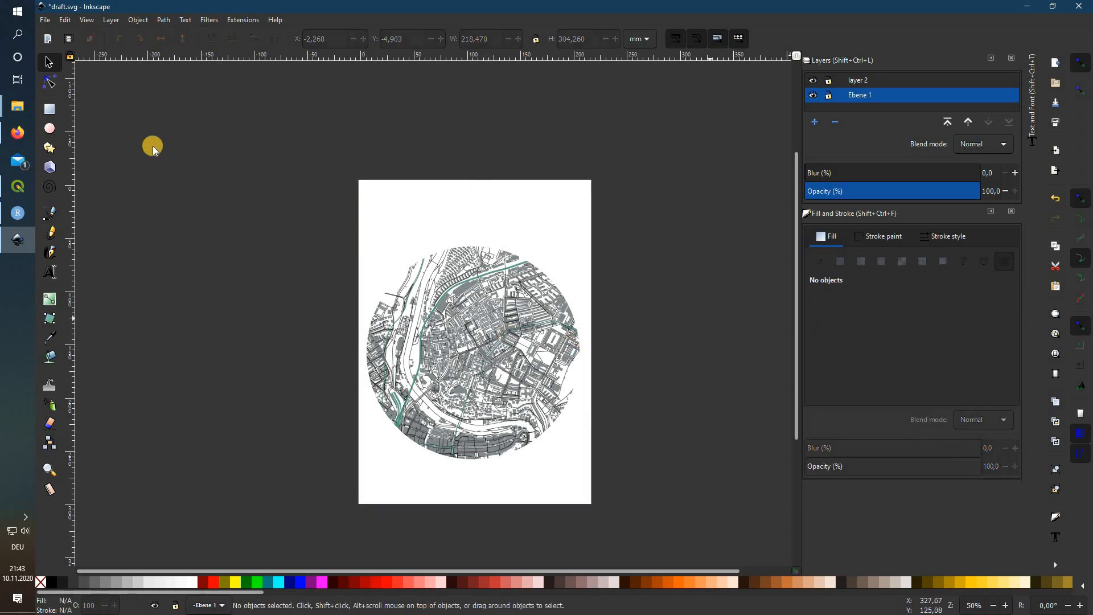
# - Add the text "Title" above the round map and move it towards the middle of the page
pyautogui.press('t')
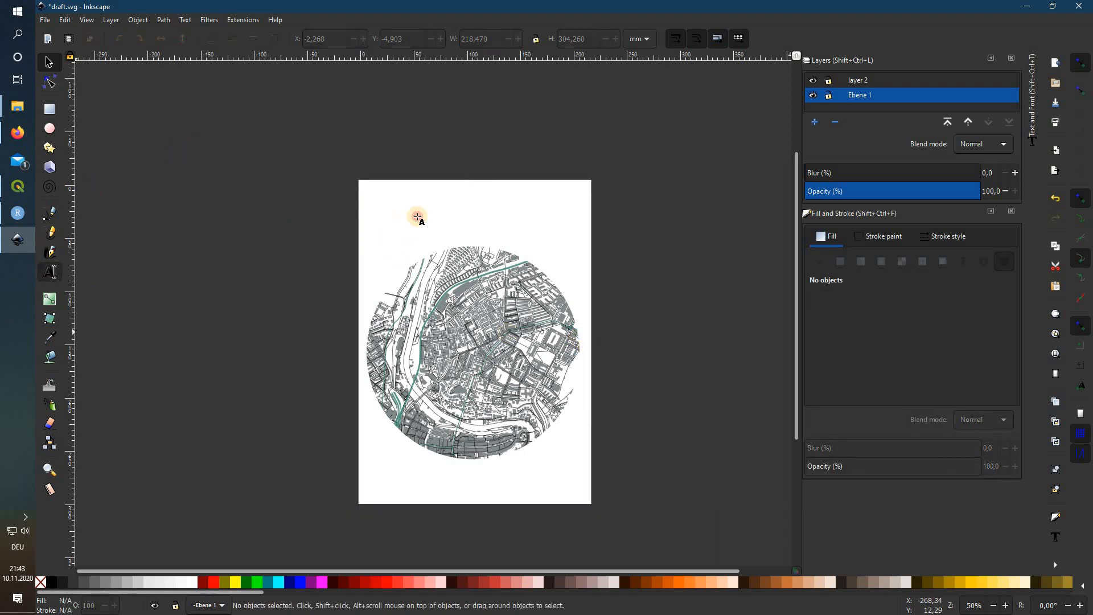
pyautogui.click(417, 216)
pyautogui.write('Title')
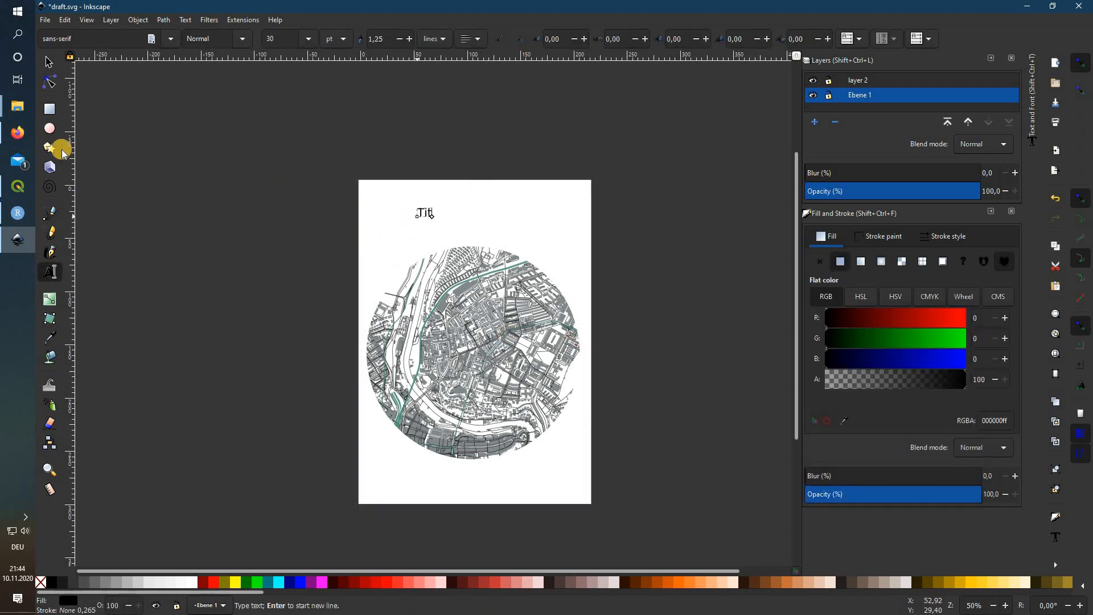
pyautogui.click(48, 61)
pyautogui.moveTo(428, 213); pyautogui.dragTo(460, 213)
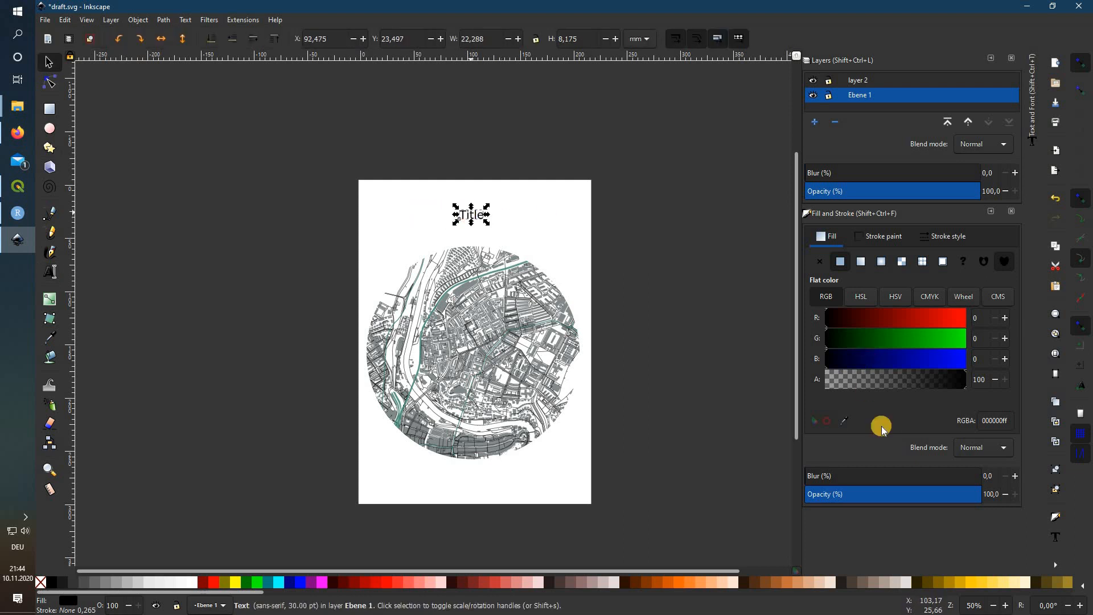
# - Set the title text to the Bahnschrift font at size 50
pyautogui.click(1031, 97)
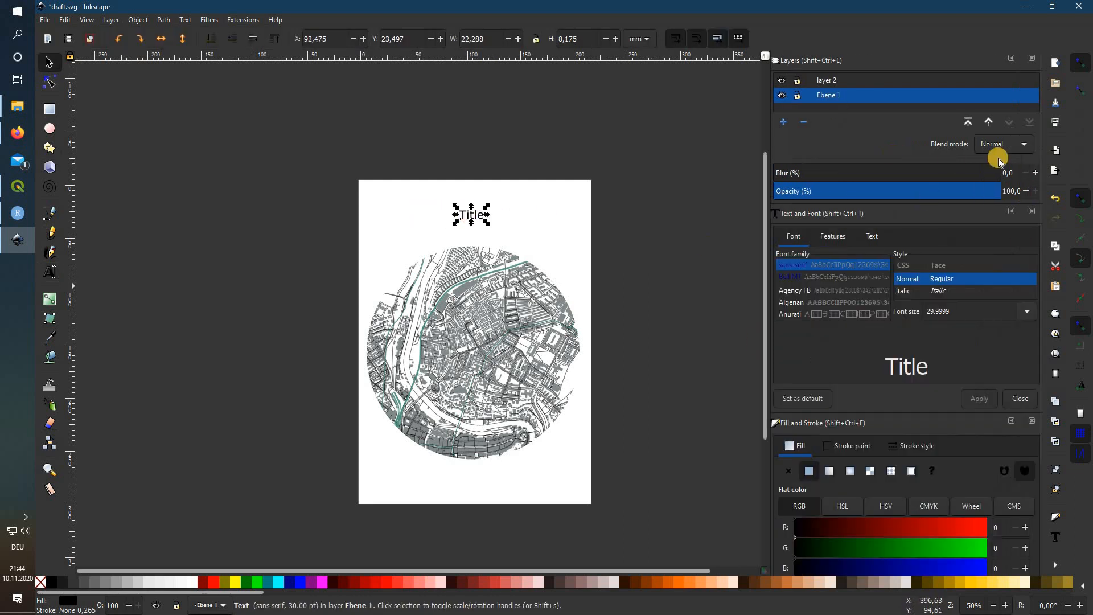
pyautogui.click(937, 317)
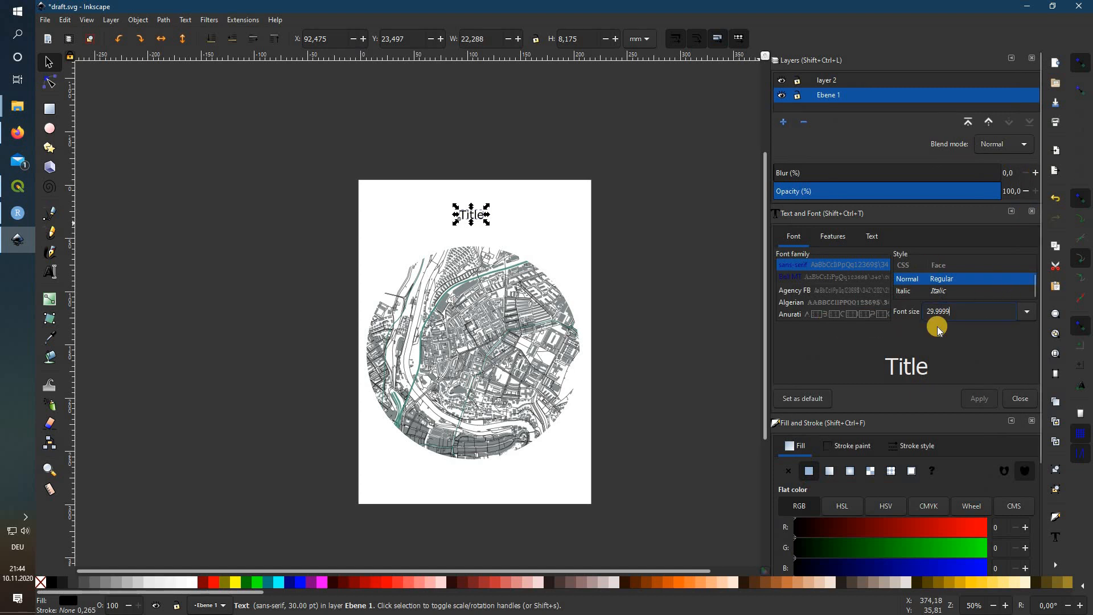
pyautogui.write('50')
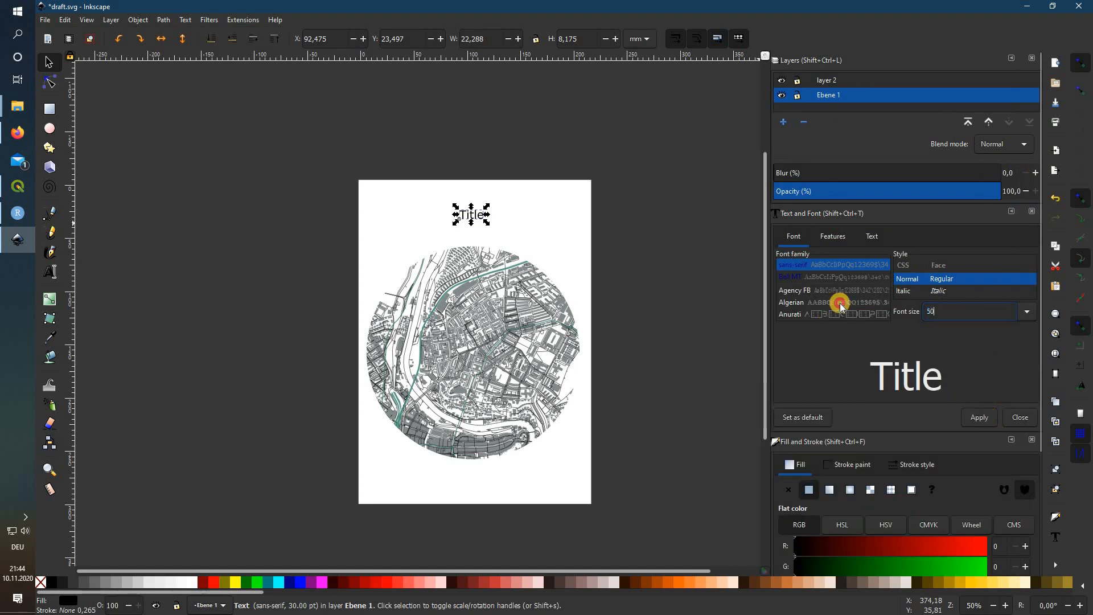
pyautogui.press('Return')
pyautogui.scroll(-4, 818, 300)
pyautogui.click(800, 300)
pyautogui.click(978, 416)
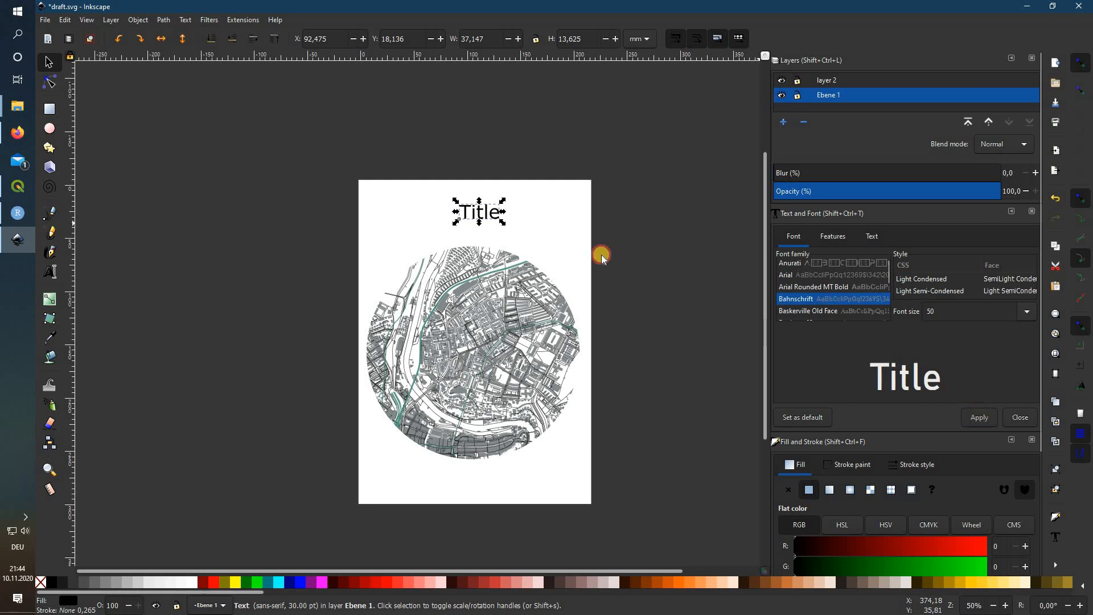
# - Centre the title horizontally above the round map and deselect it
pyautogui.moveTo(480, 215); pyautogui.dragTo(471, 219)
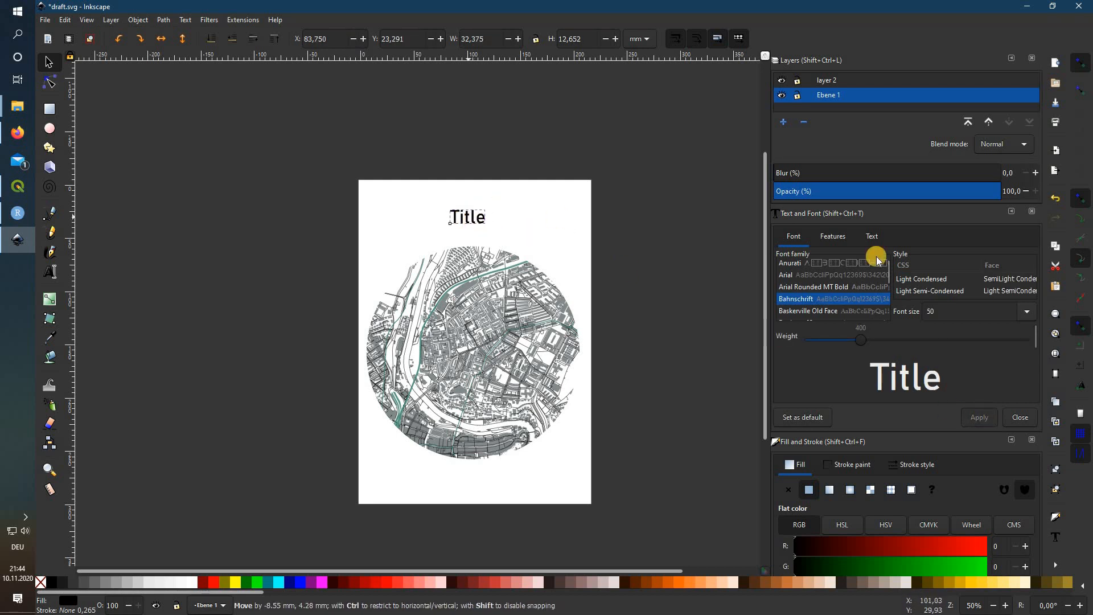
pyautogui.click(450, 217)
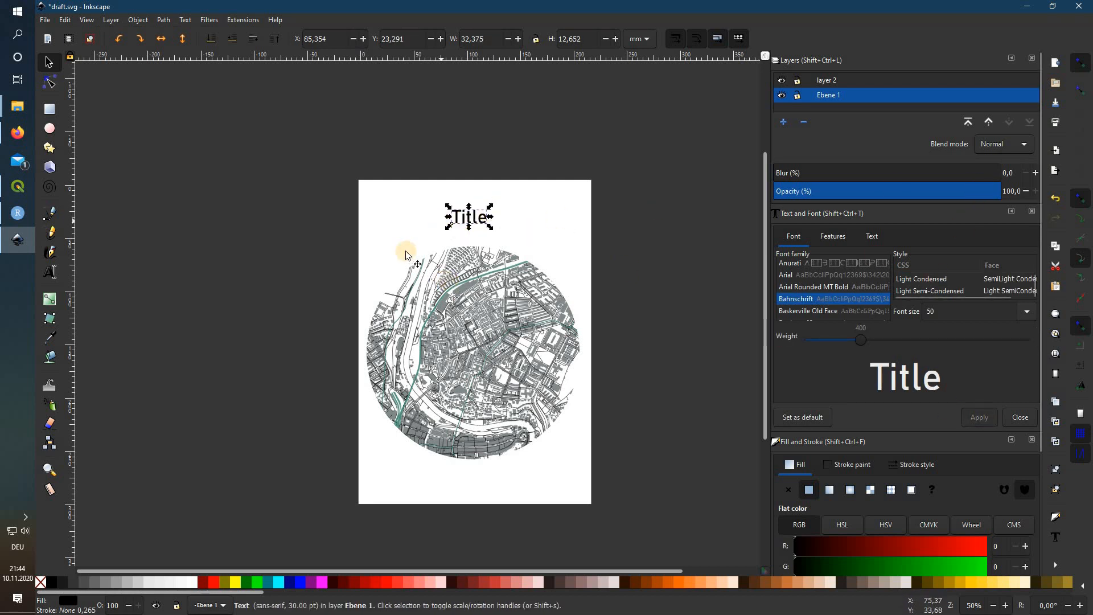
pyautogui.click(227, 255)
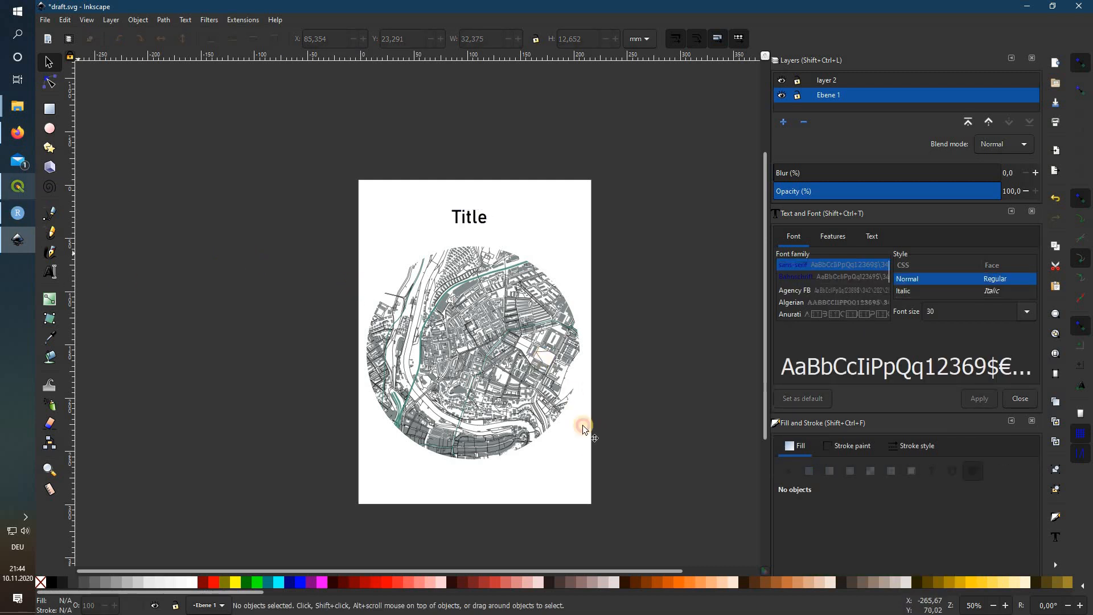
# - Scale the round map down to about 150 mm by 146 mm and centre it on the page
pyautogui.click(584, 461)
pyautogui.moveTo(584, 462); pyautogui.dragTo(528, 402)
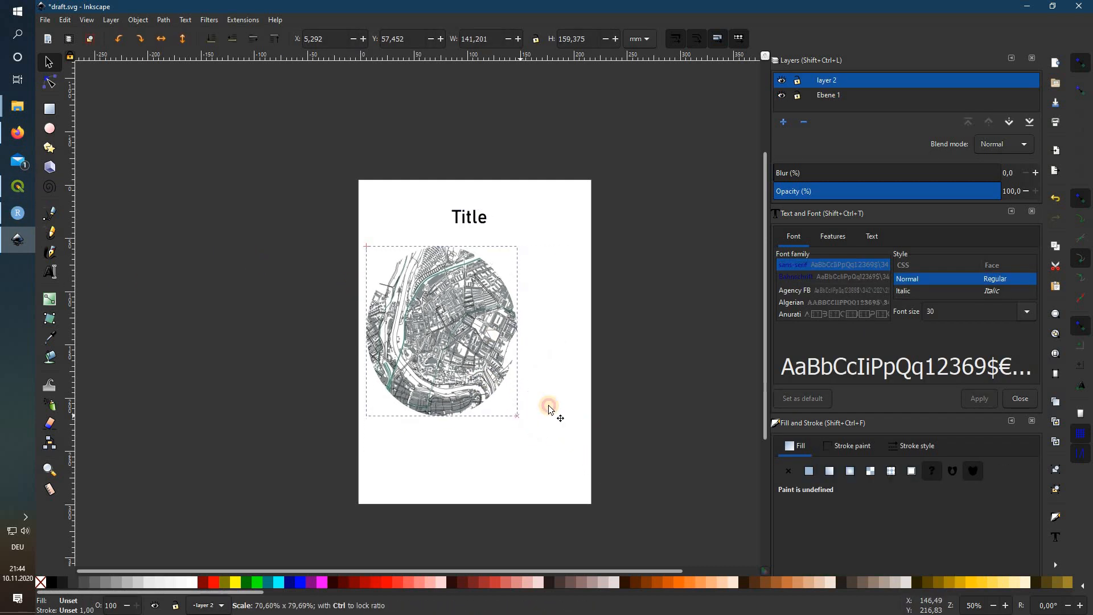
pyautogui.moveTo(493, 324); pyautogui.dragTo(521, 335)
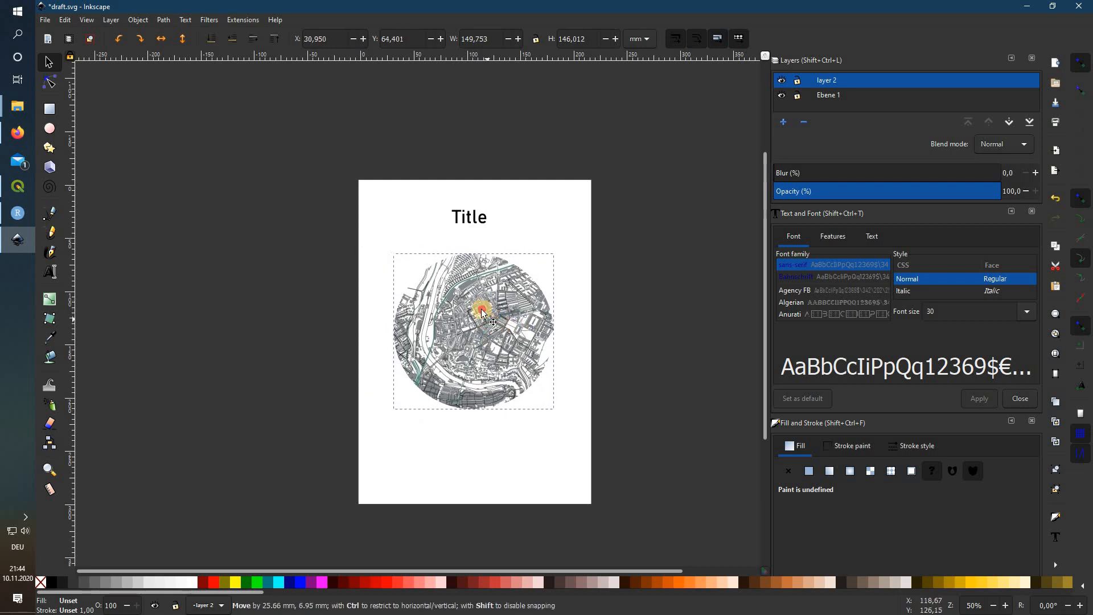
# - Set the round map's width and height to 140 mm and move it centred below the title
pyautogui.click(490, 42)
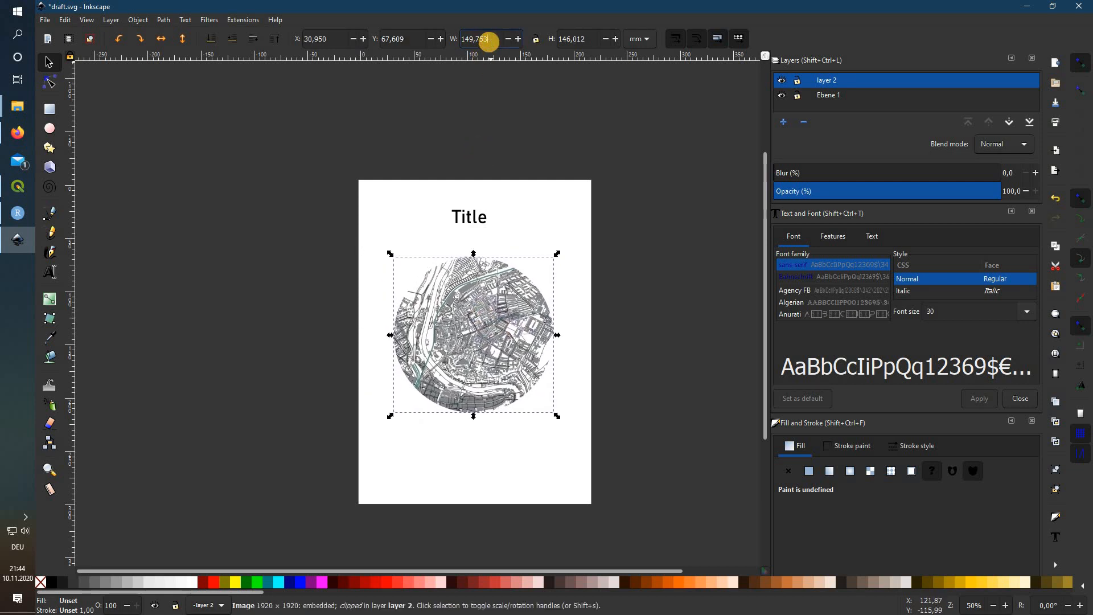
pyautogui.write('140')
pyautogui.press('Tab')
pyautogui.write('140')
pyautogui.press('Return')
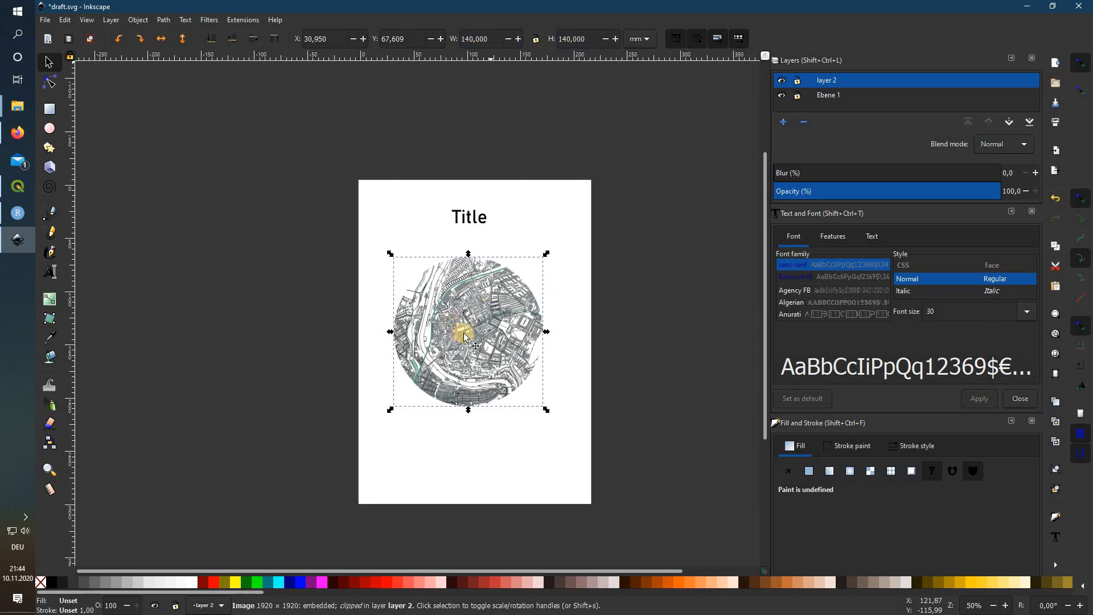
pyautogui.moveTo(471, 348); pyautogui.dragTo(476, 364)
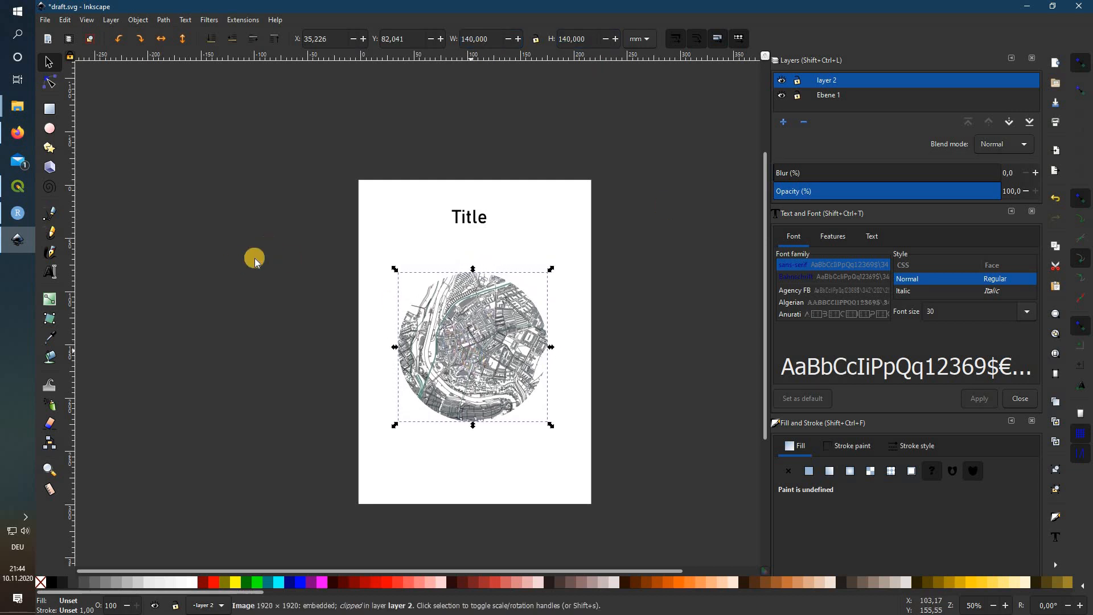
pyautogui.click(241, 234)
# - Draw a 3D box beside the page and stretch it across the round map
pyautogui.click(49, 164)
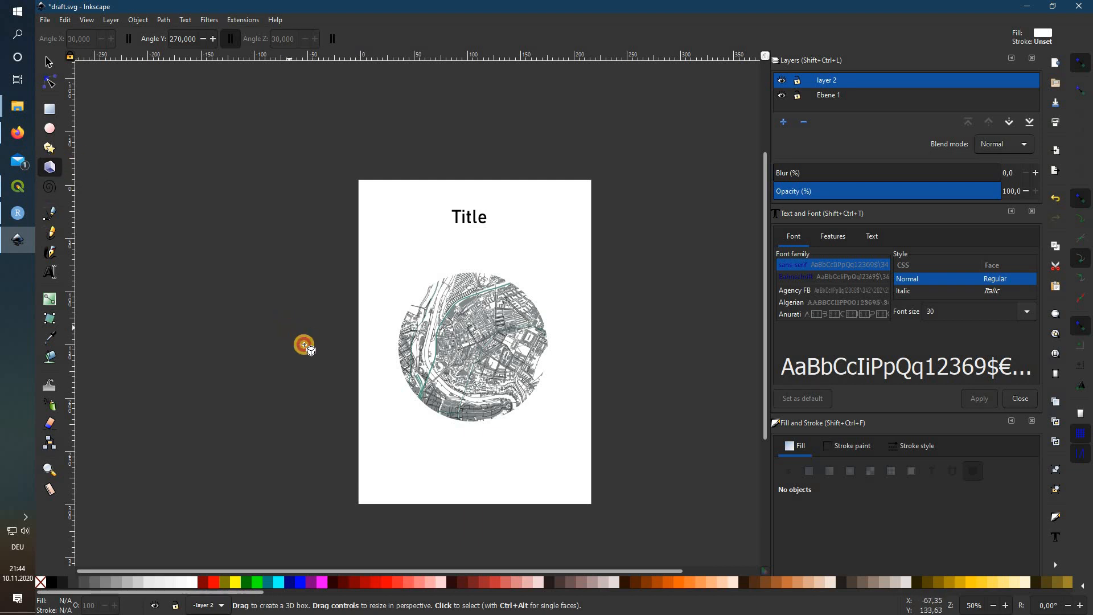
pyautogui.moveTo(305, 343)
pyautogui.mouseDown()
pyautogui.moveTo(354, 385)
pyautogui.moveTo(363, 438)
pyautogui.moveTo(252, 408)
pyautogui.mouseUp()
pyautogui.moveTo(301, 322); pyautogui.dragTo(490, 332)
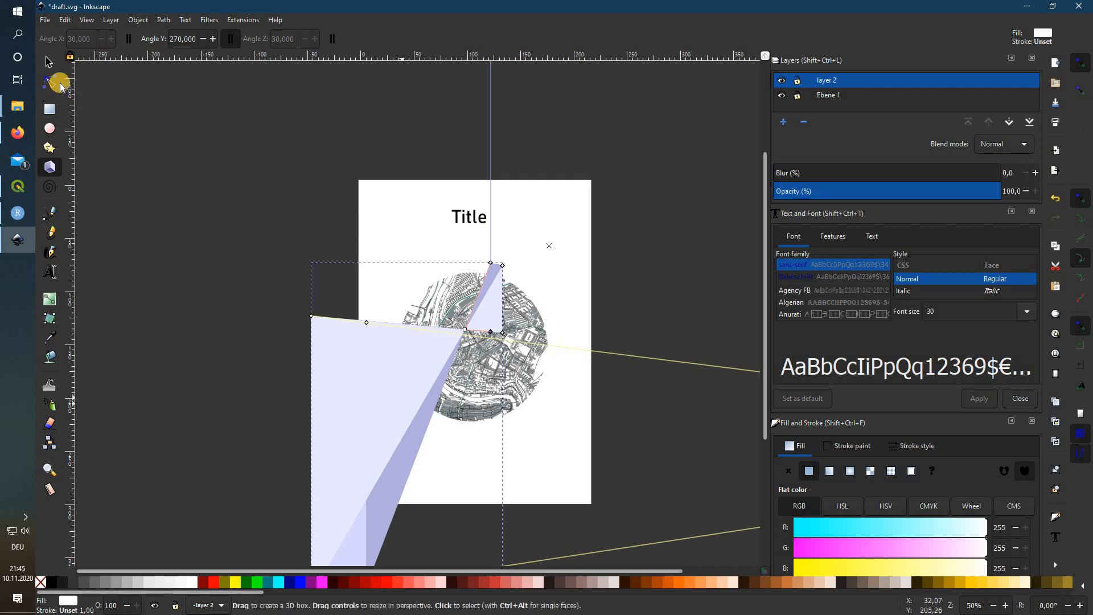
# - Reposition and scale the 3D box to about 218 mm by 359 mm so it spans the page width
pyautogui.press('s')
pyautogui.moveTo(447, 235); pyautogui.dragTo(436, 335)
pyautogui.moveTo(556, 227); pyautogui.dragTo(598, 177)
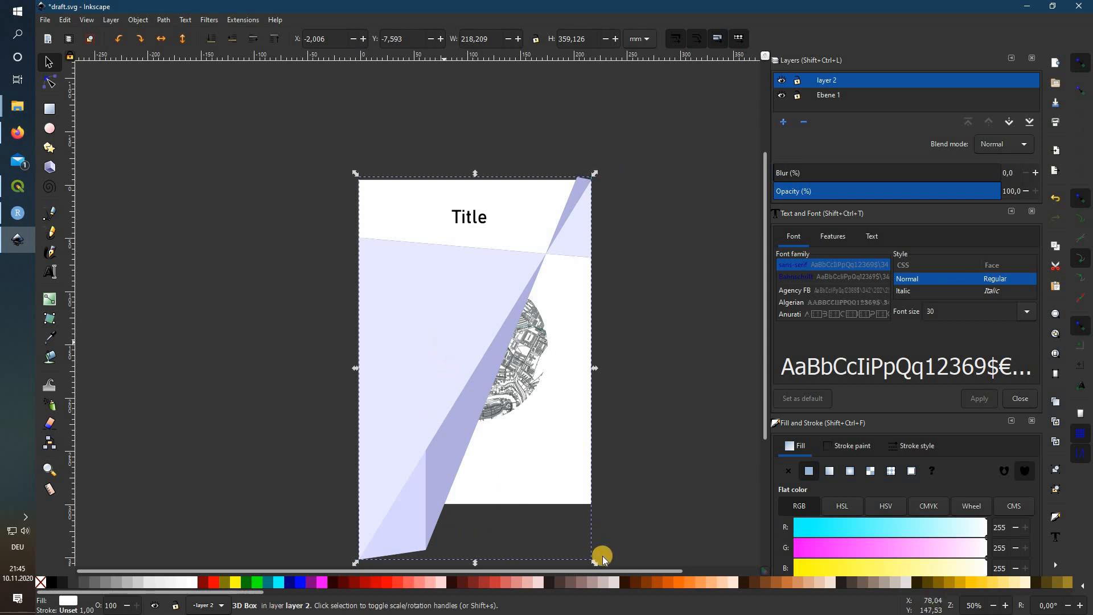
# - Move the 3D box to layer Ebene 1, behind the round map
pyautogui.rightClick(449, 342)
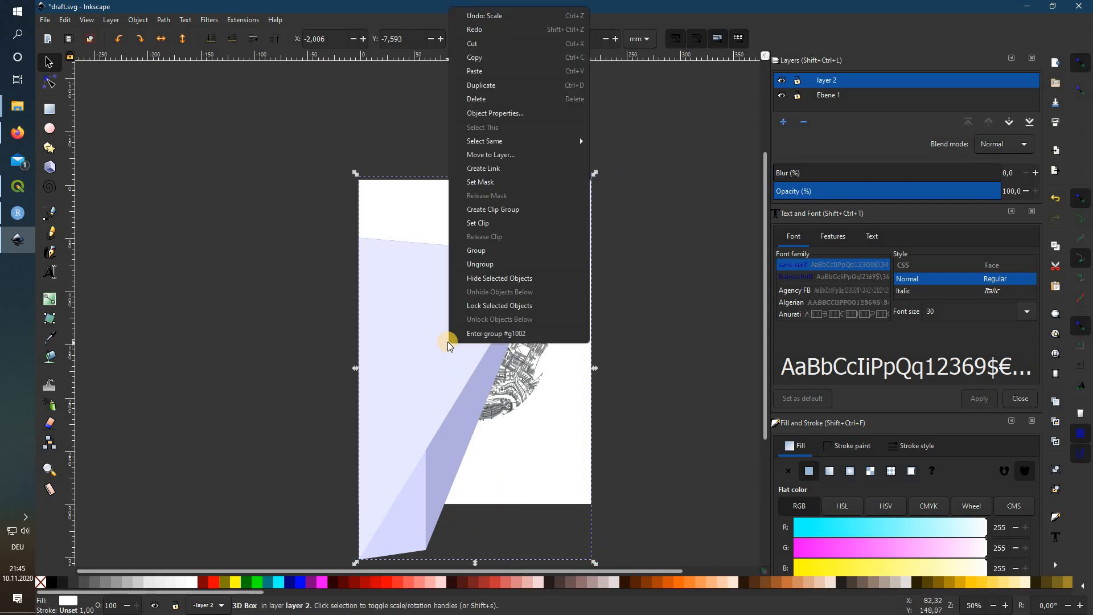
pyautogui.click(503, 158)
pyautogui.click(547, 292)
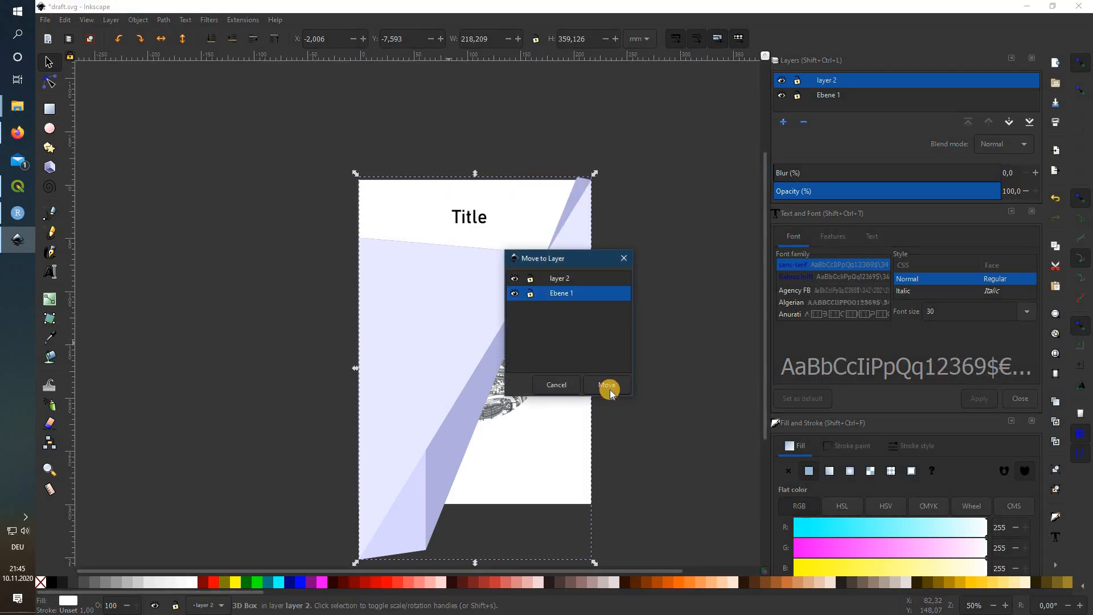
pyautogui.click(609, 392)
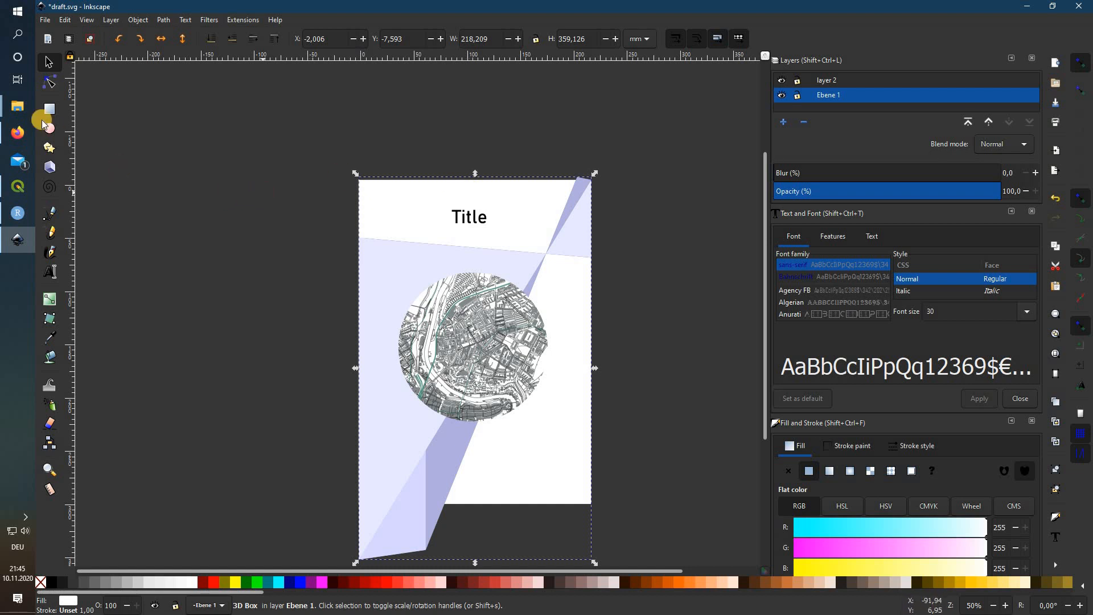
pyautogui.click(49, 81)
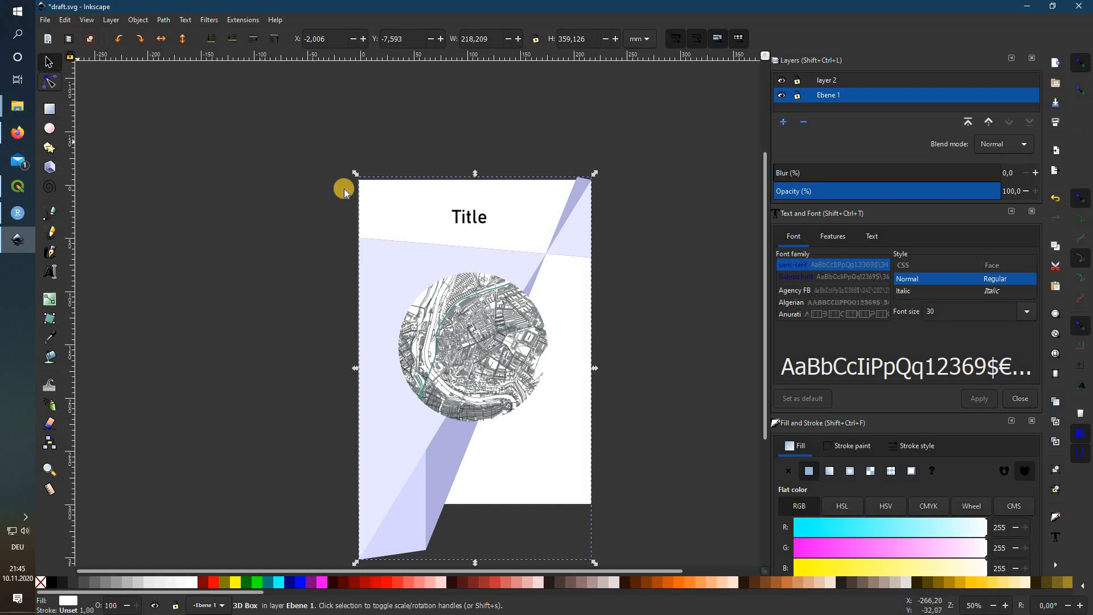
pyautogui.click(392, 283)
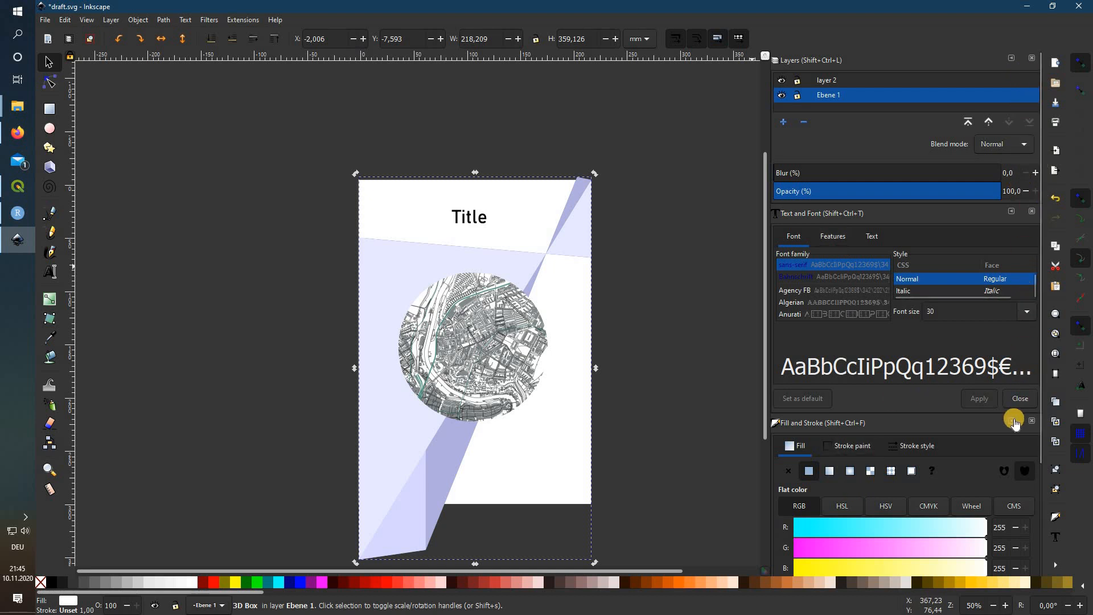
# - Collapse the layer and text dialogs and show only the fill and stroke settings of the 3D box
pyautogui.click(1012, 420)
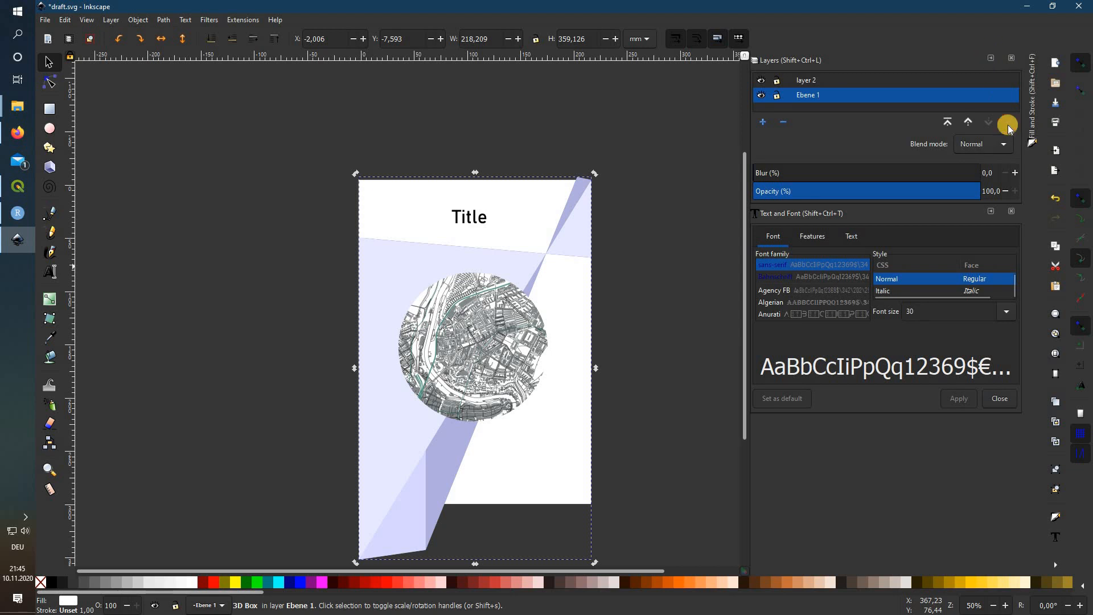
pyautogui.click(990, 58)
pyautogui.click(989, 58)
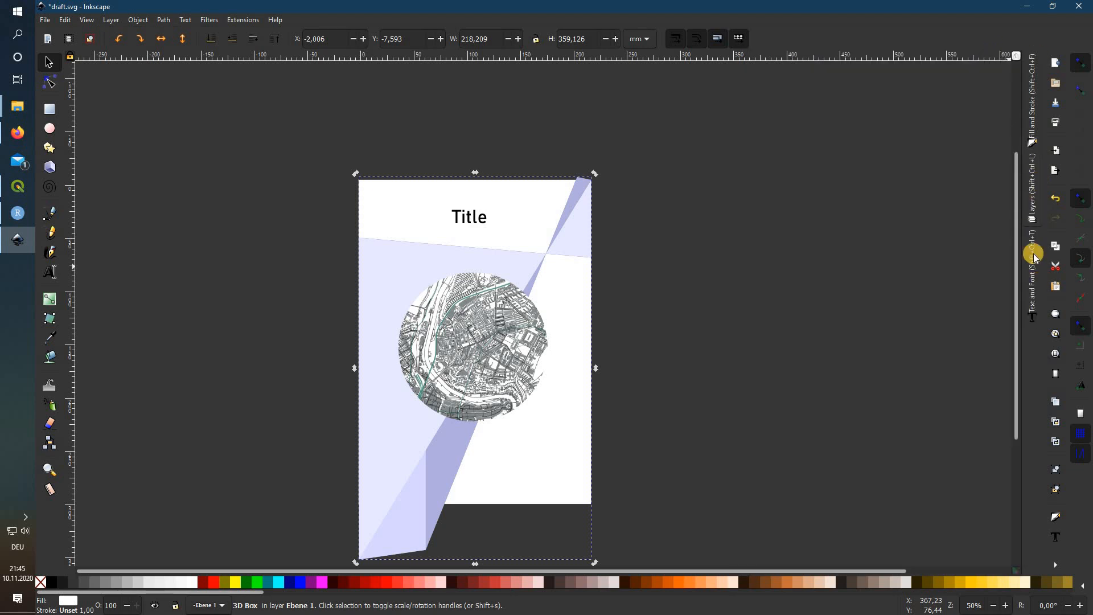
pyautogui.click(1032, 125)
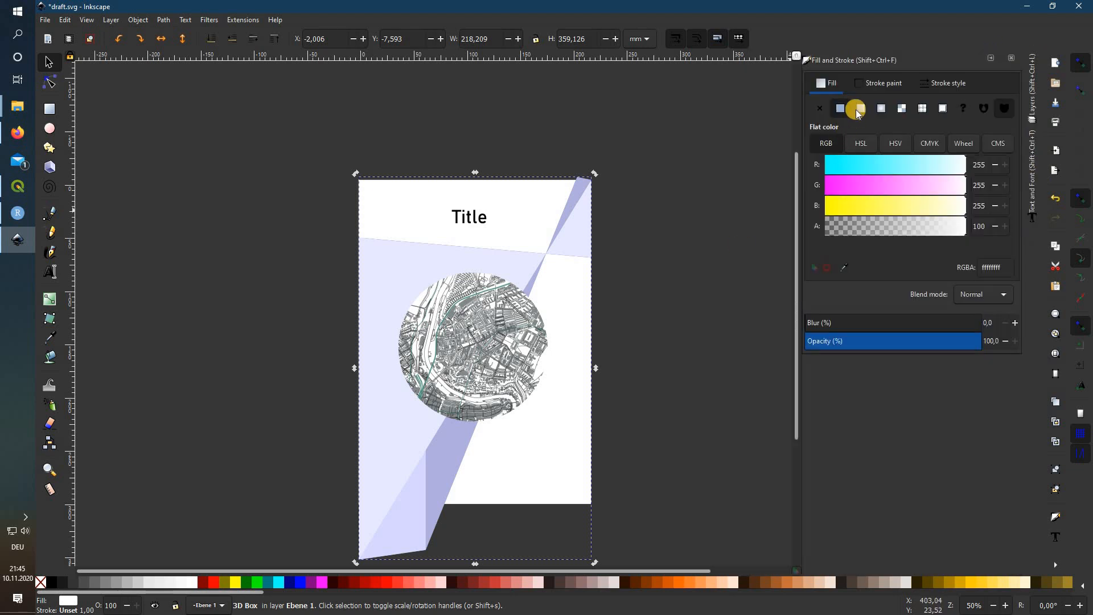
# - Fill the 3D box with the flat green 4e907bff sampled from a railway line on the round map
pyautogui.click(860, 112)
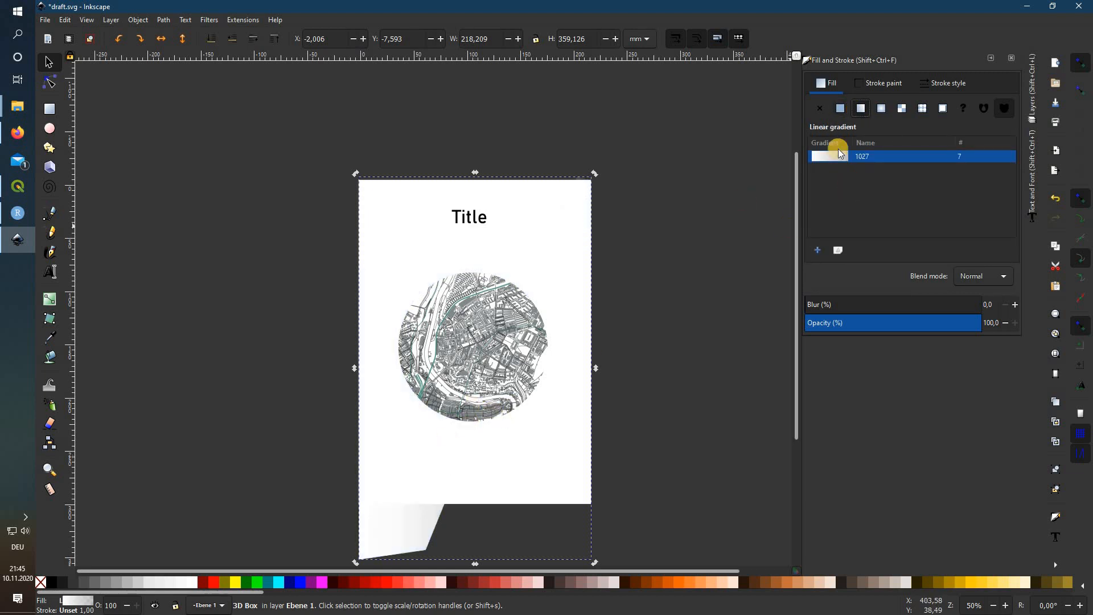
pyautogui.click(836, 107)
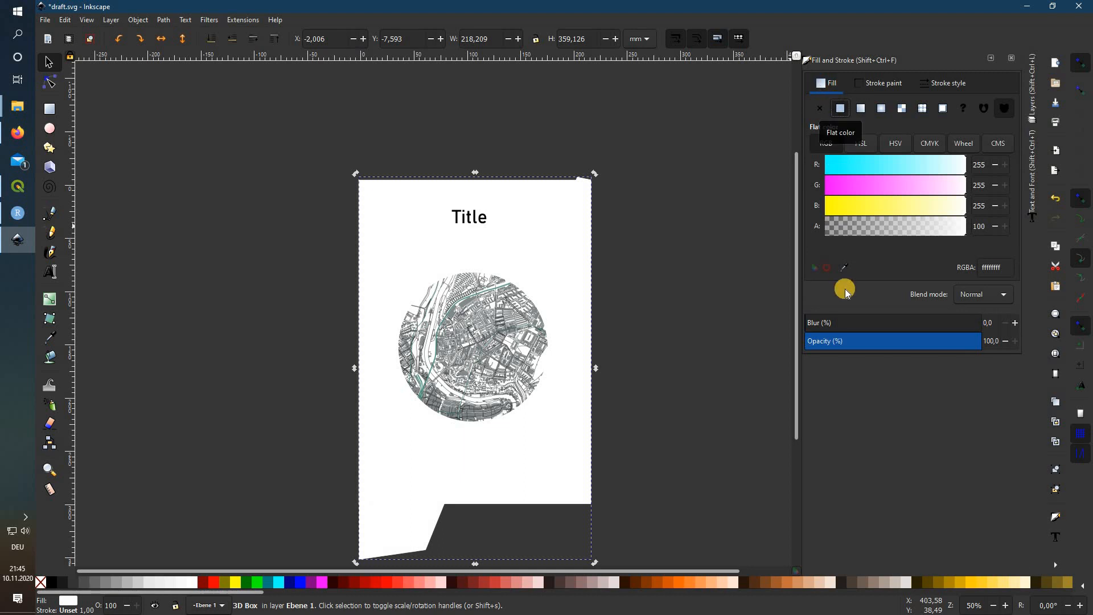
pyautogui.click(845, 268)
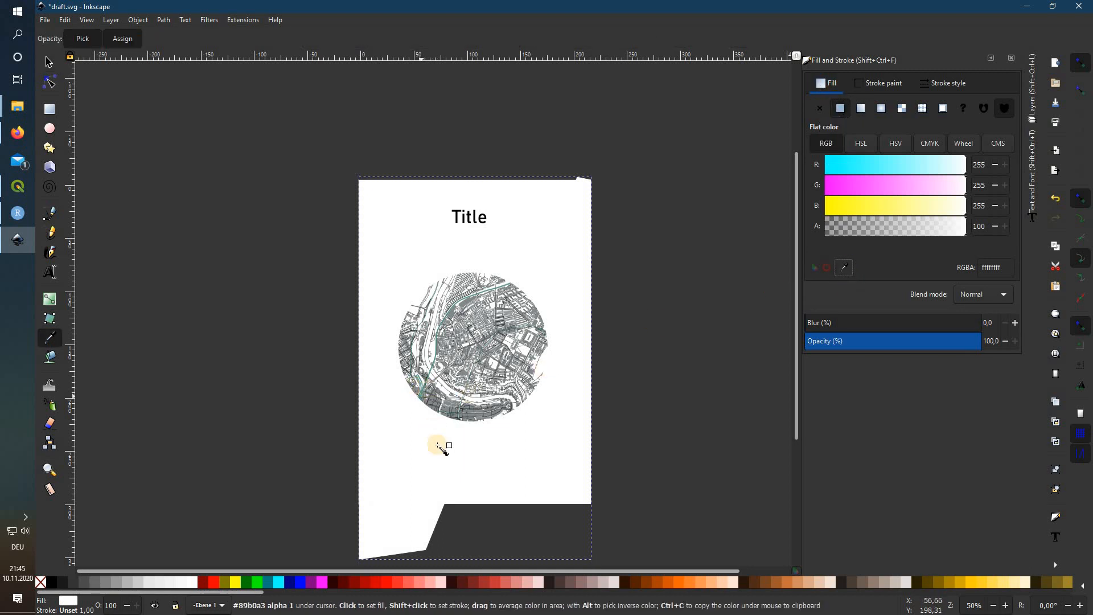
pyautogui.scroll(6, 442, 398)
pyautogui.scroll(-6, 436, 421)
pyautogui.scroll(2, 423, 339)
pyautogui.scroll(-4, 421, 342)
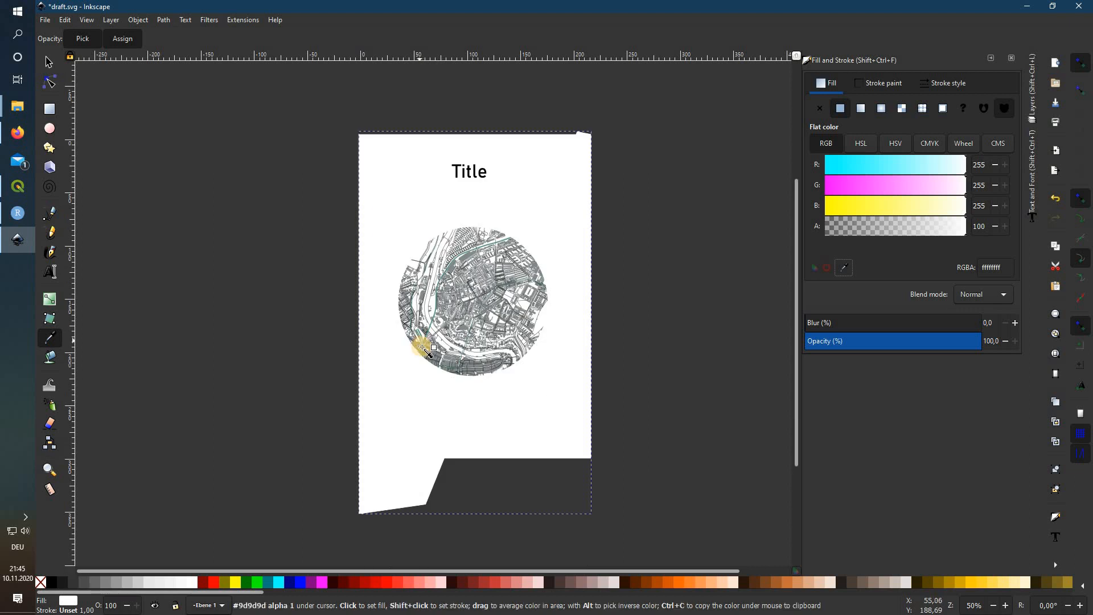
pyautogui.scroll(3, 444, 357)
pyautogui.scroll(2, 444, 357)
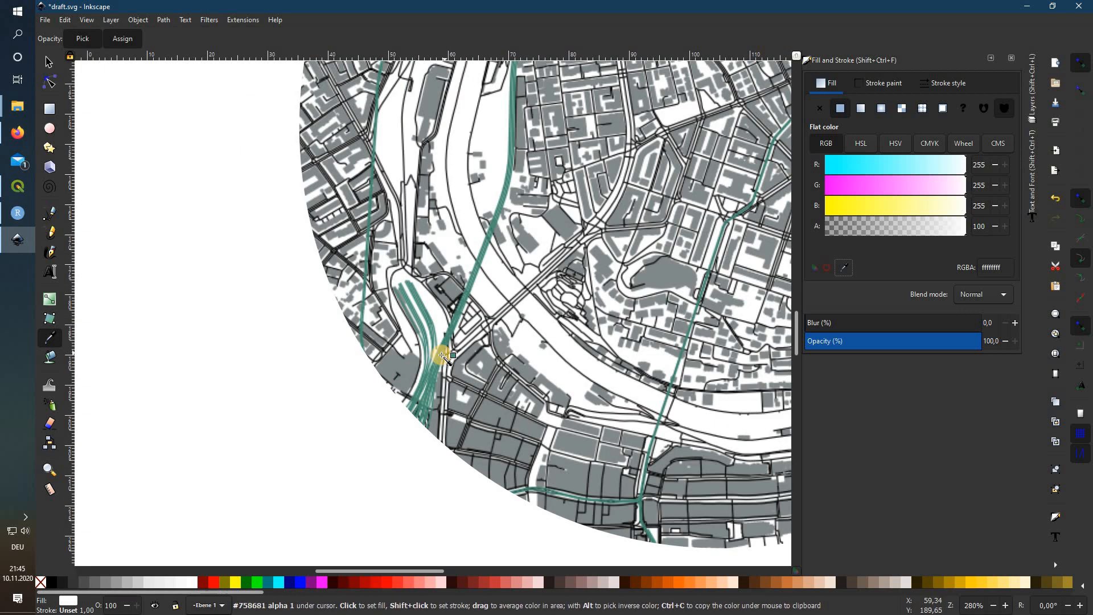
pyautogui.click(713, 399)
pyautogui.scroll(-2, 712, 400)
pyautogui.scroll(-3, 582, 558)
pyautogui.hscroll(5, 689, 557)
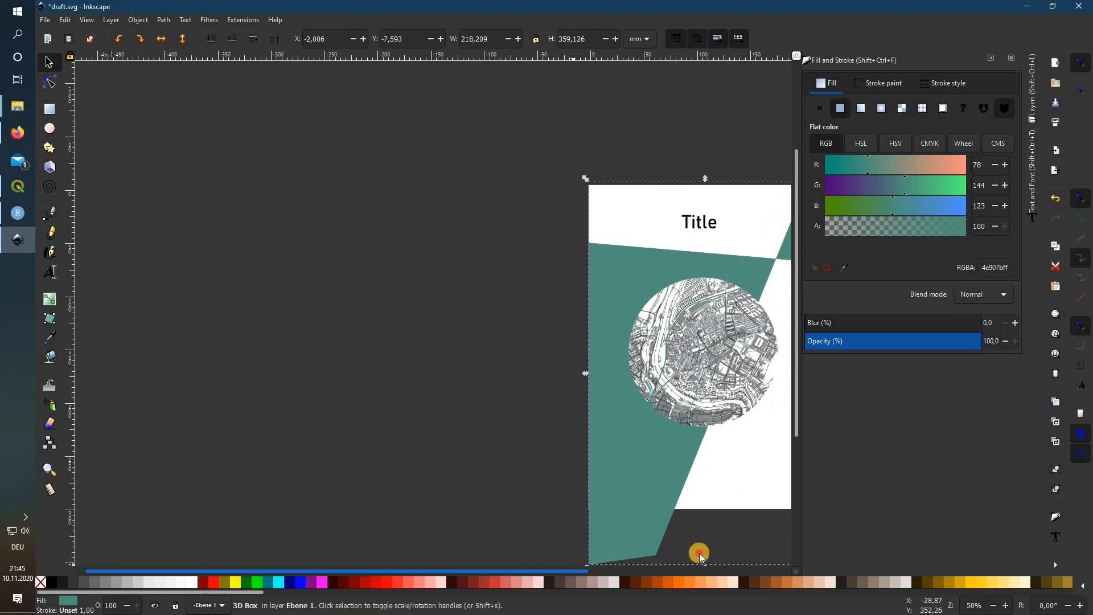
# - Apply a linear gradient to the 3D box and angle its lower diagonal face's gradient steeply upward beyond the page's top edge
pyautogui.click(861, 110)
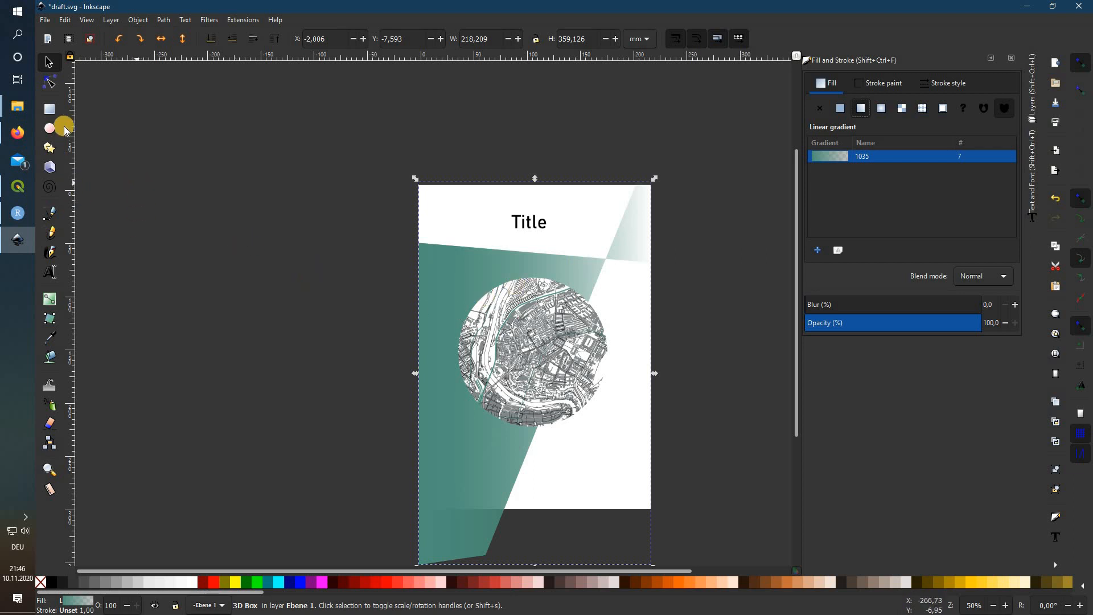
pyautogui.click(50, 82)
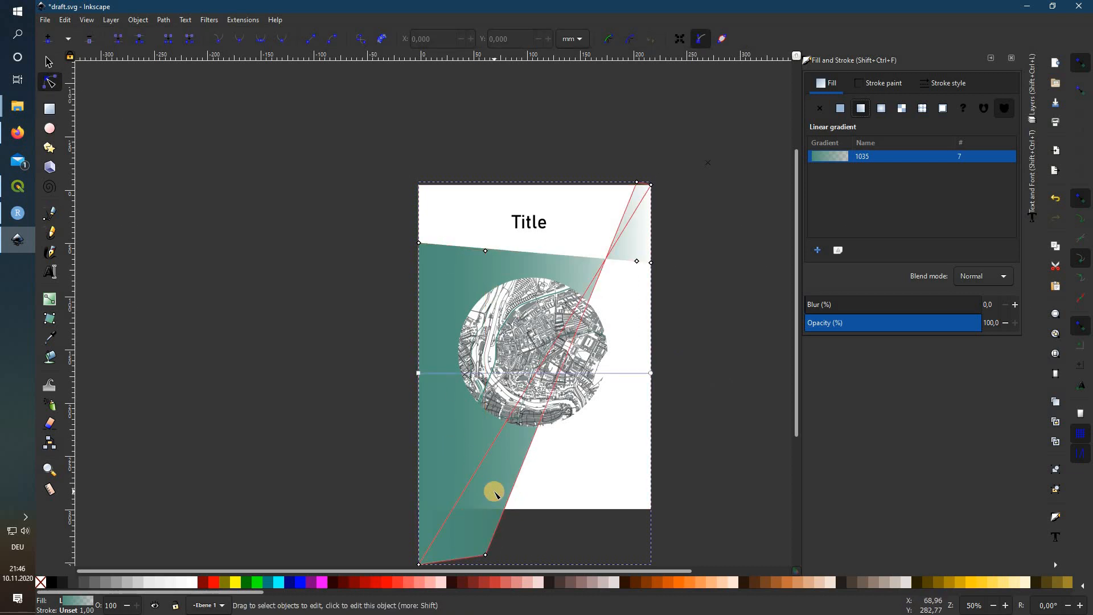
pyautogui.click(494, 492)
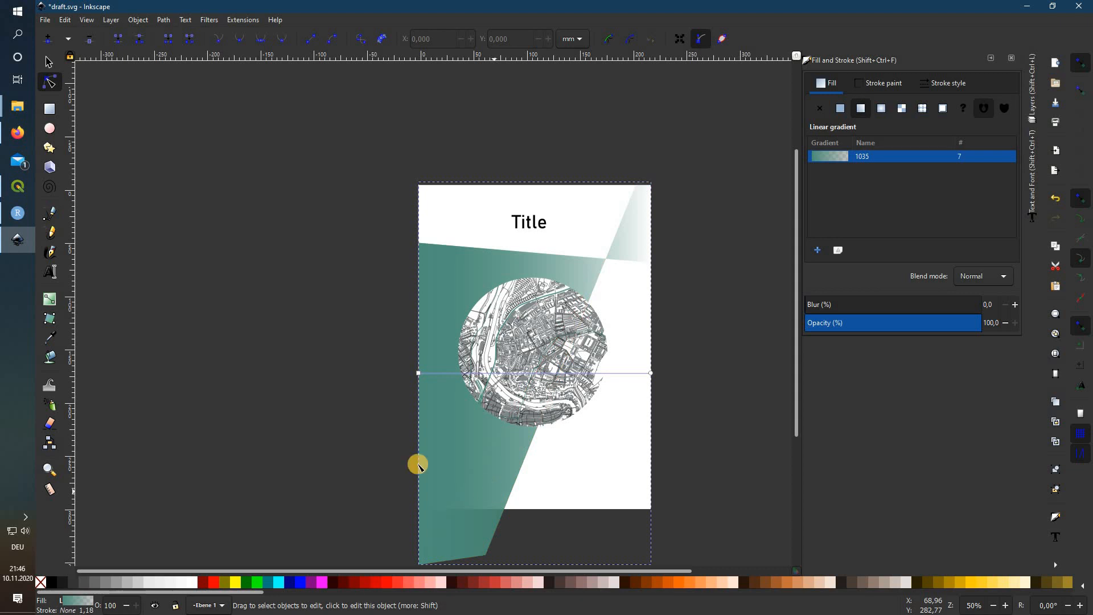
pyautogui.click(51, 302)
pyautogui.click(427, 373)
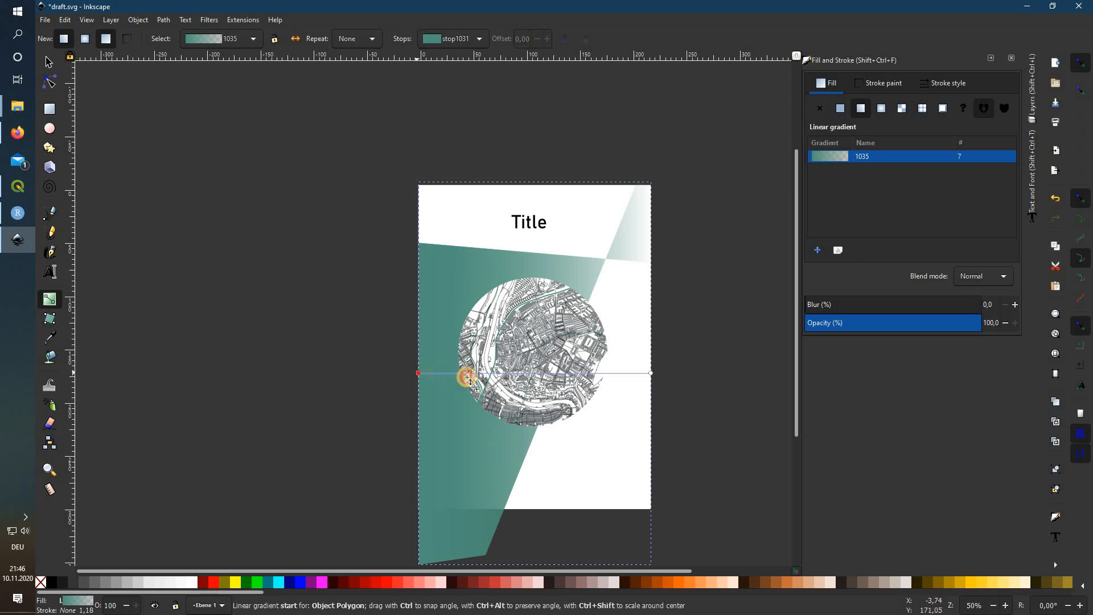
pyautogui.moveTo(544, 379); pyautogui.dragTo(572, 297)
pyautogui.moveTo(651, 373); pyautogui.dragTo(617, 158)
pyautogui.moveTo(573, 298); pyautogui.dragTo(602, 254)
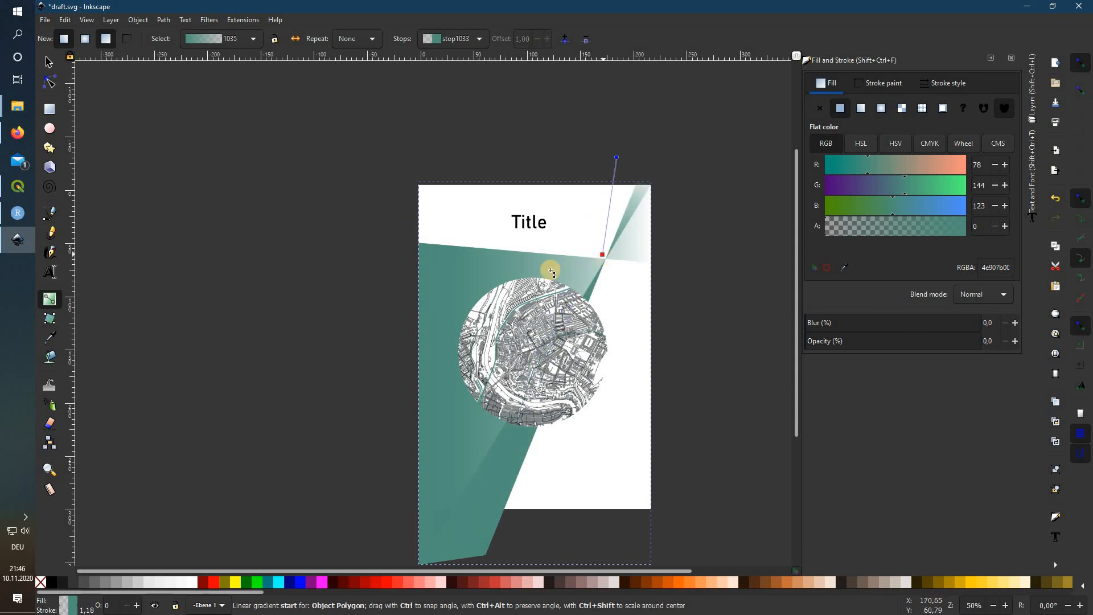
# - Select the box's large face behind the map and stretch its gradient diagonally from beyond the page's left edge past its right edge
pyautogui.click(49, 82)
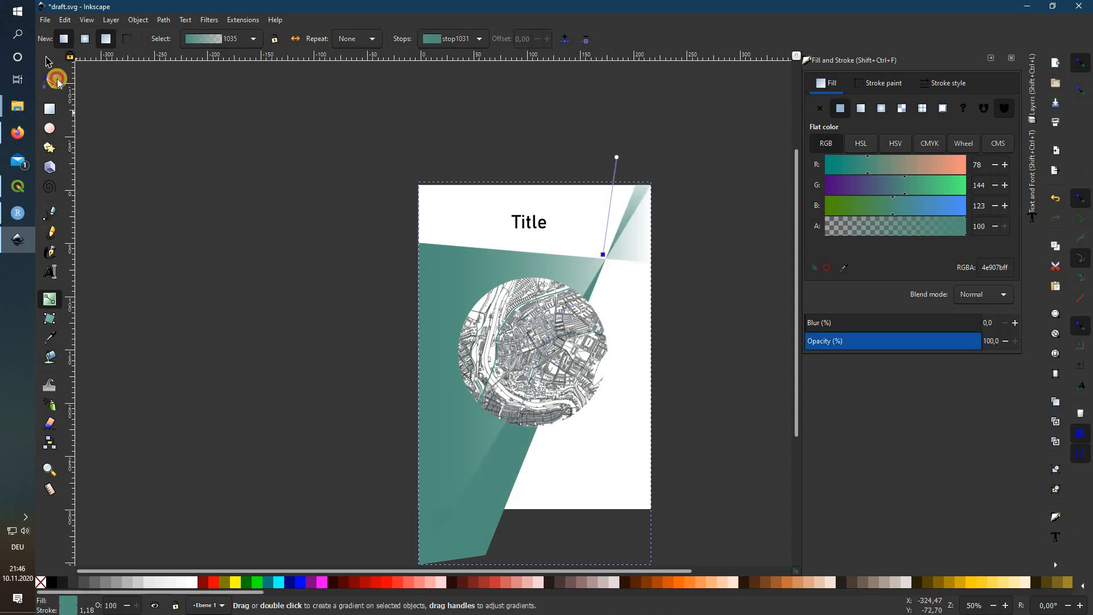
pyautogui.click(483, 275)
pyautogui.moveTo(417, 374); pyautogui.dragTo(336, 280)
pyautogui.moveTo(650, 375); pyautogui.dragTo(376, 393)
pyautogui.moveTo(318, 275); pyautogui.dragTo(509, 220)
pyautogui.moveTo(678, 229); pyautogui.dragTo(678, 231)
pyautogui.click(676, 460)
pyautogui.click(511, 461)
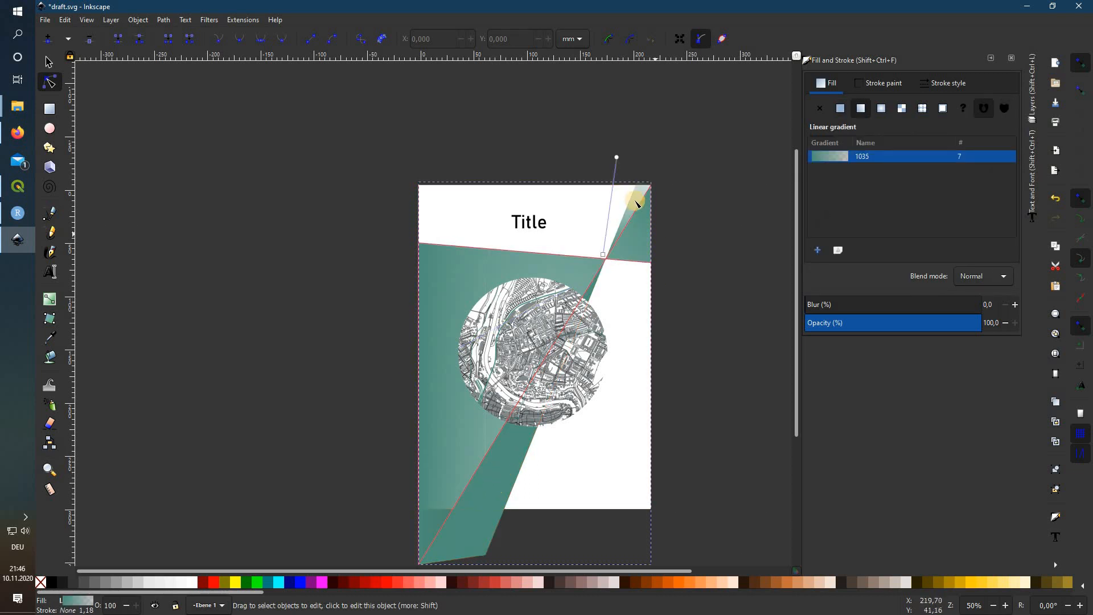
# - Extend the end of the large face's gradient farther beyond the page's right edge at a flatter angle, and deselect the face
pyautogui.click(524, 434)
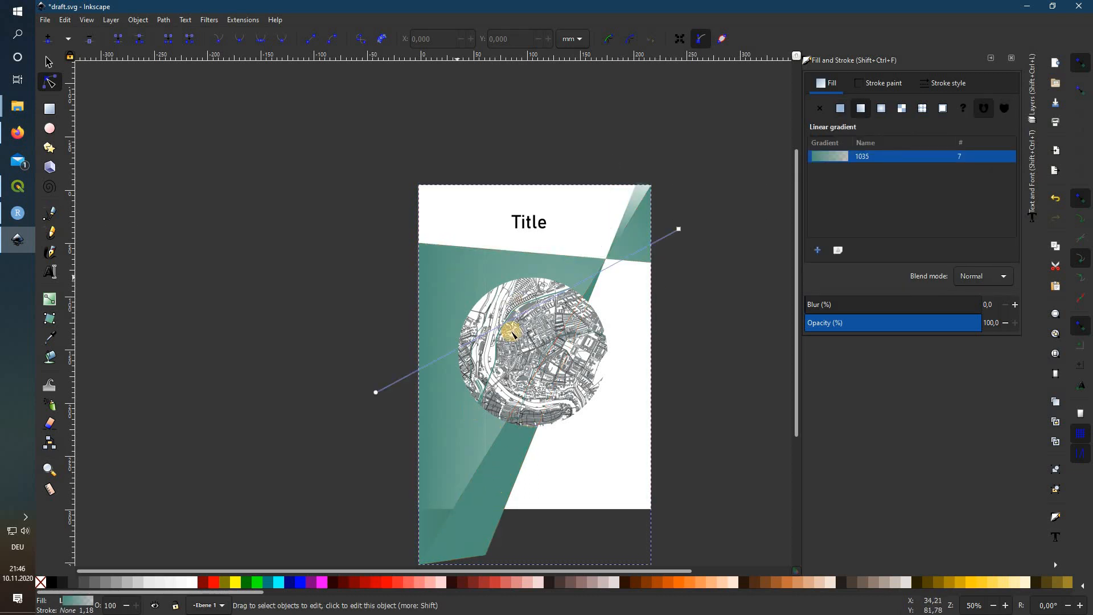
pyautogui.moveTo(678, 234)
pyautogui.mouseDown()
pyautogui.moveTo(666, 266)
pyautogui.moveTo(593, 275)
pyautogui.moveTo(623, 272)
pyautogui.mouseUp()
pyautogui.moveTo(746, 284); pyautogui.dragTo(750, 288)
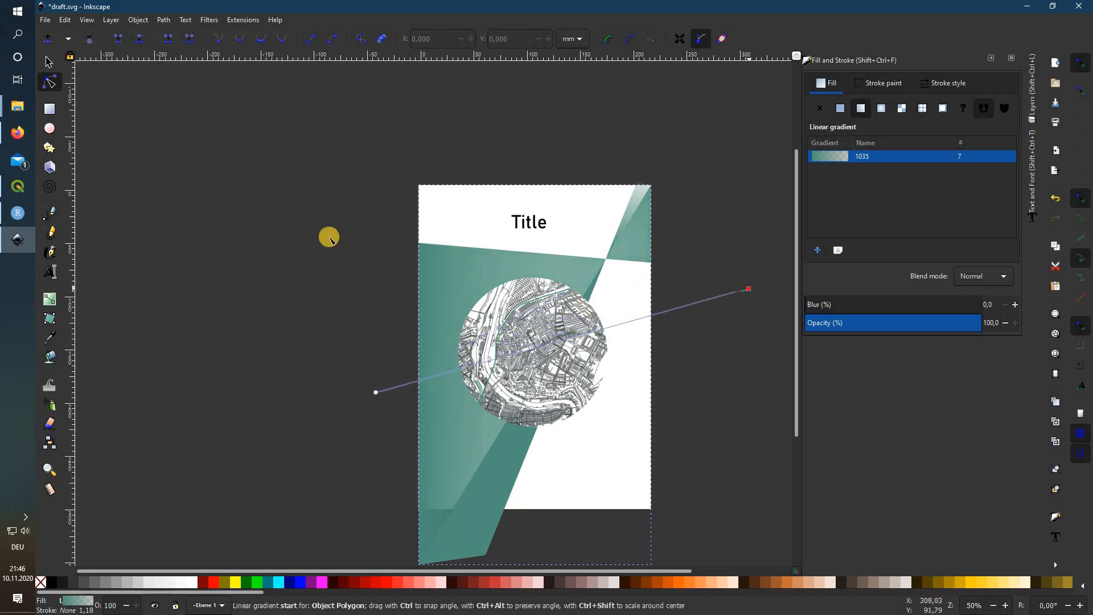
pyautogui.click(271, 225)
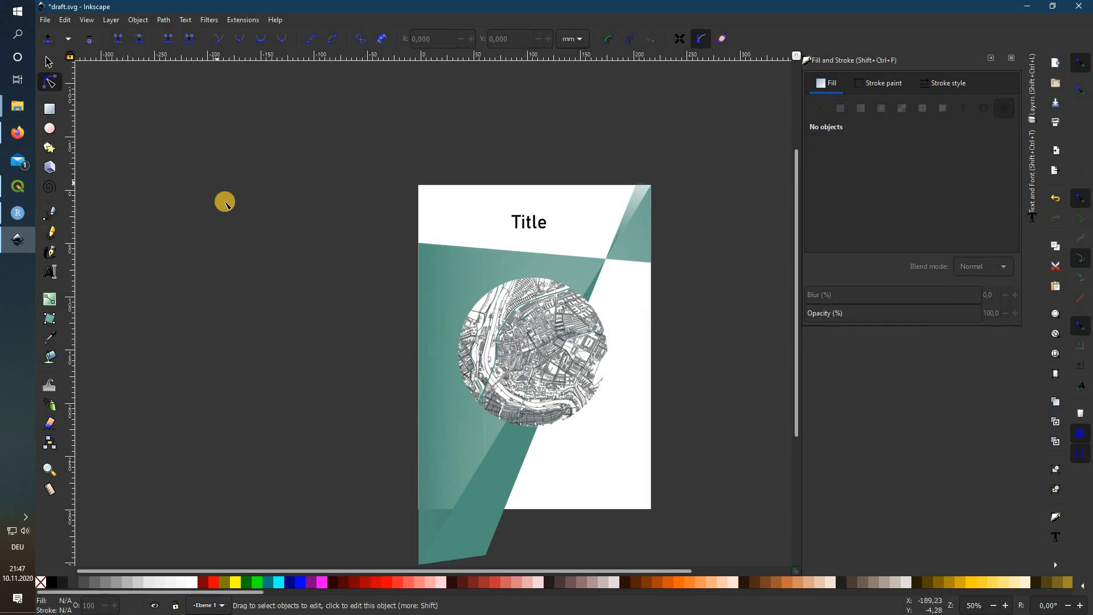
# - Save the poster document and set the PNG export area to the page
pyautogui.hotkey('ctrl', 's')
pyautogui.hotkey('alt', 'f')
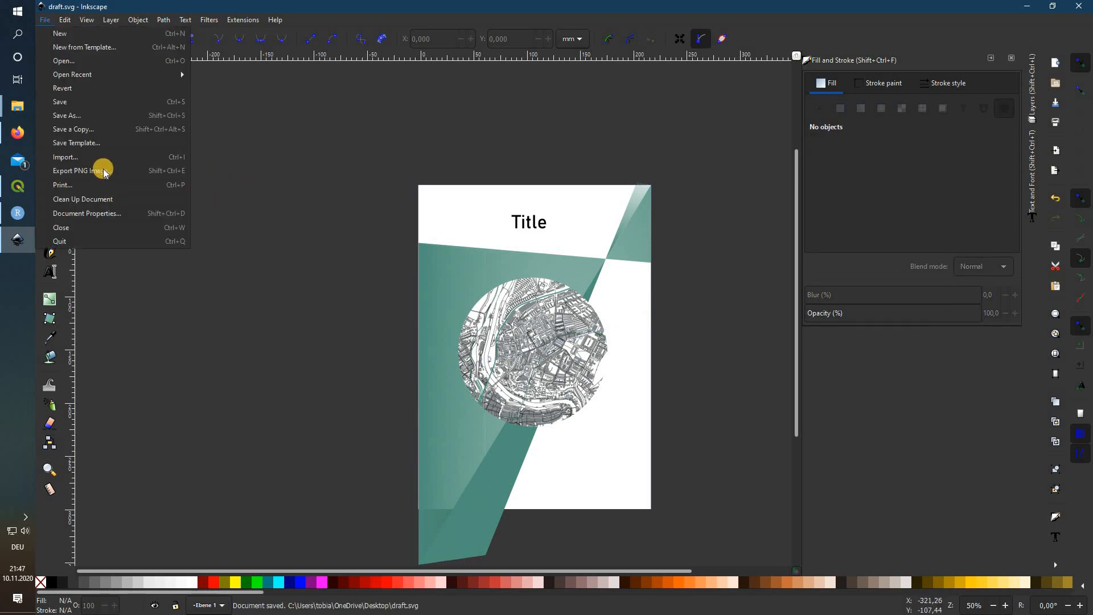
pyautogui.click(135, 171)
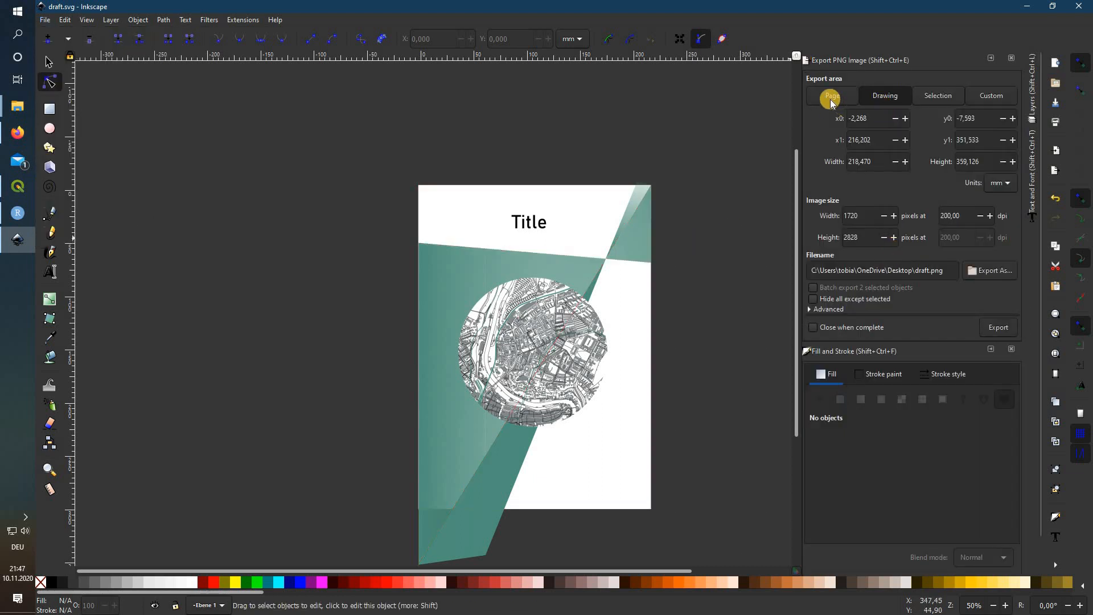
pyautogui.click(827, 96)
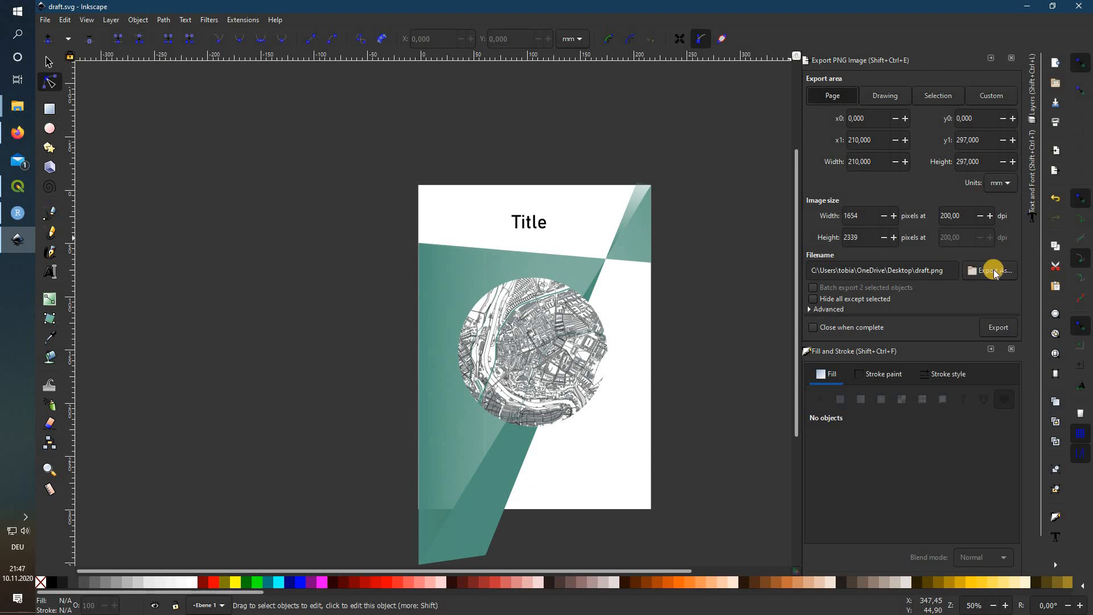
# - Export the poster as draft.png into the ownprojects/lorraine_map folder
pyautogui.click(987, 272)
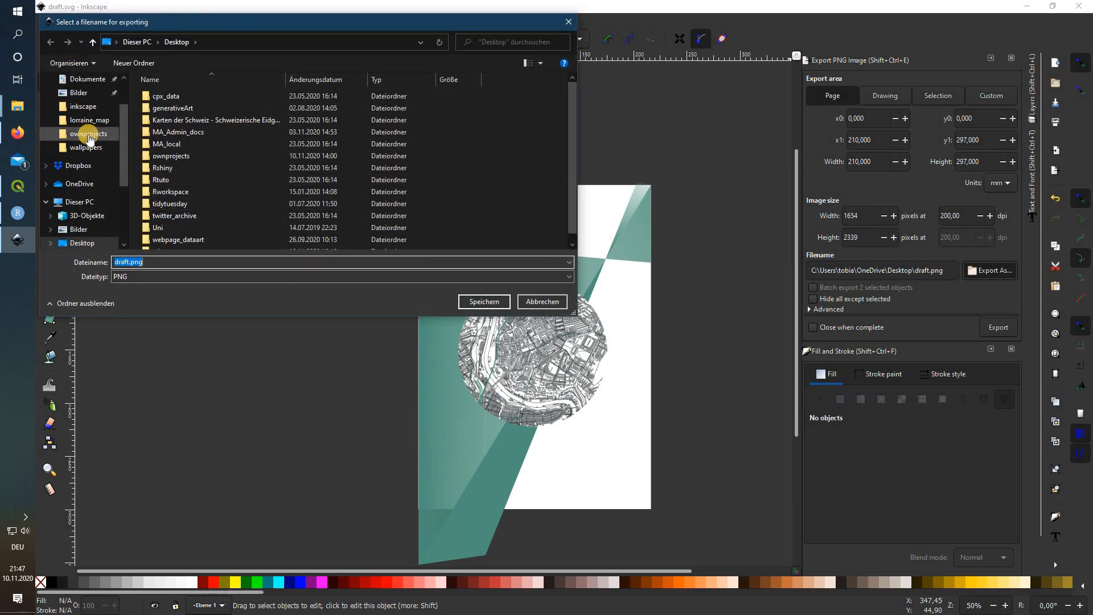
pyautogui.click(88, 133)
pyautogui.doubleClick(216, 98)
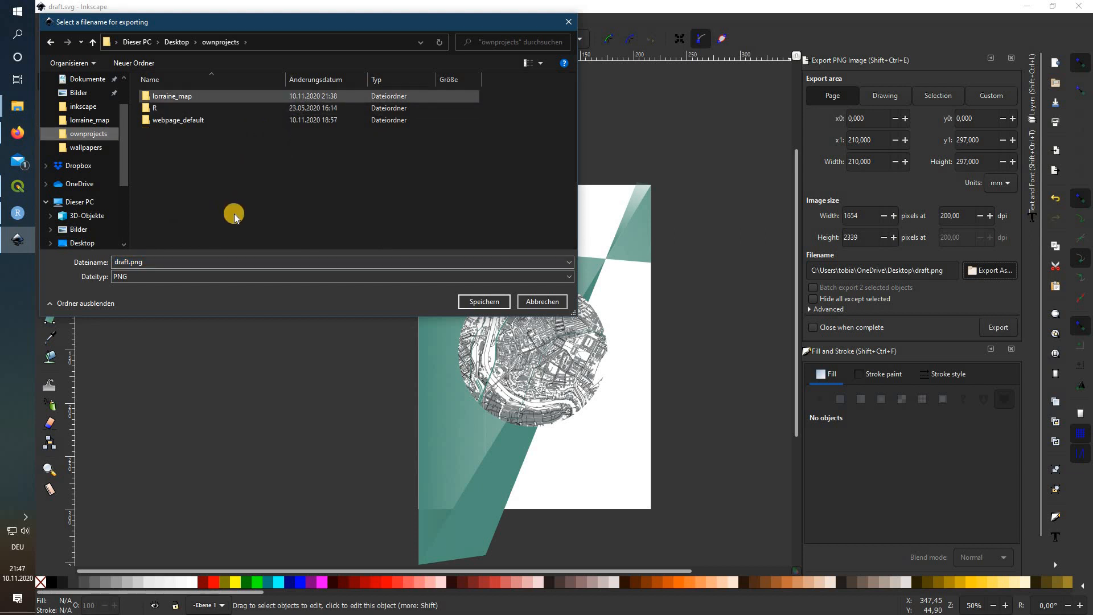
pyautogui.click(126, 262)
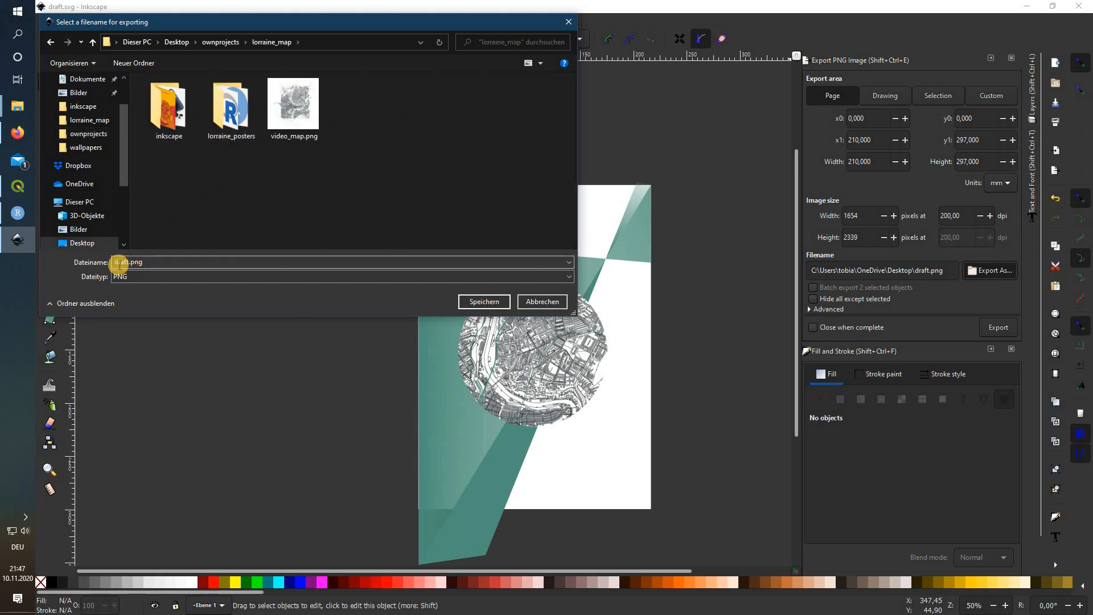
pyautogui.click(119, 265)
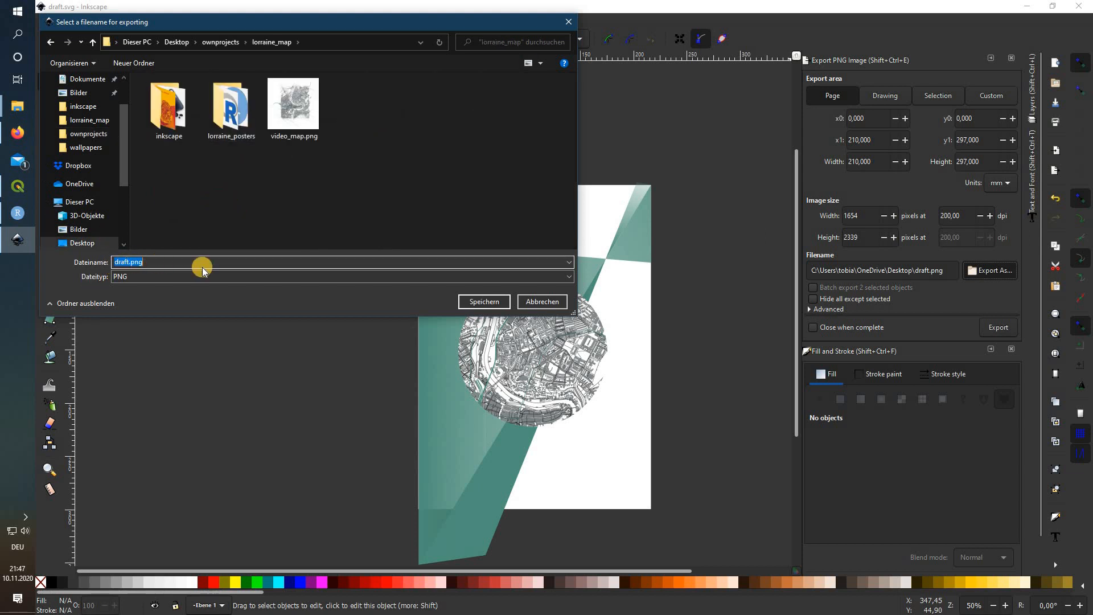
pyautogui.click(484, 302)
pyautogui.click(998, 326)
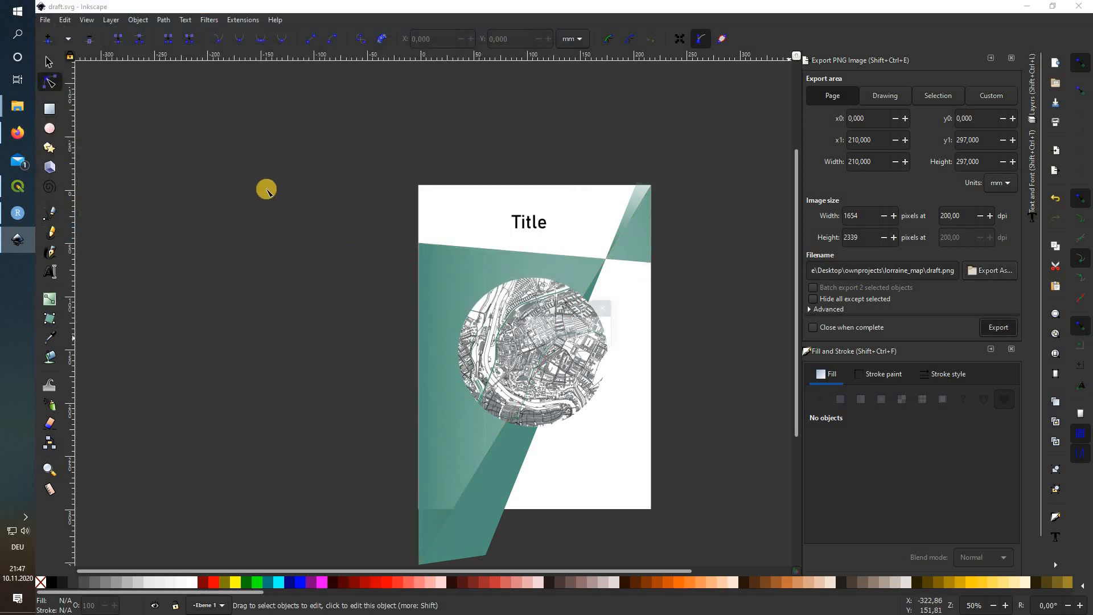
# - Switch to File Explorer, inspect the exported draft.png in the lorraine_map folder, and return to Inkscape
pyautogui.moveTo(18, 106)
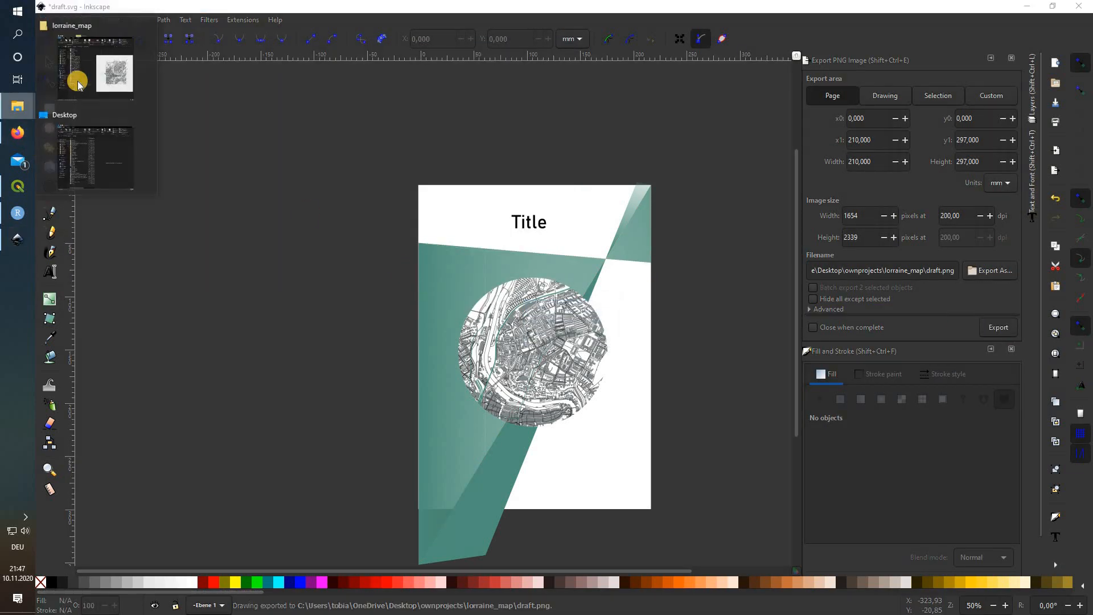
pyautogui.click(78, 84)
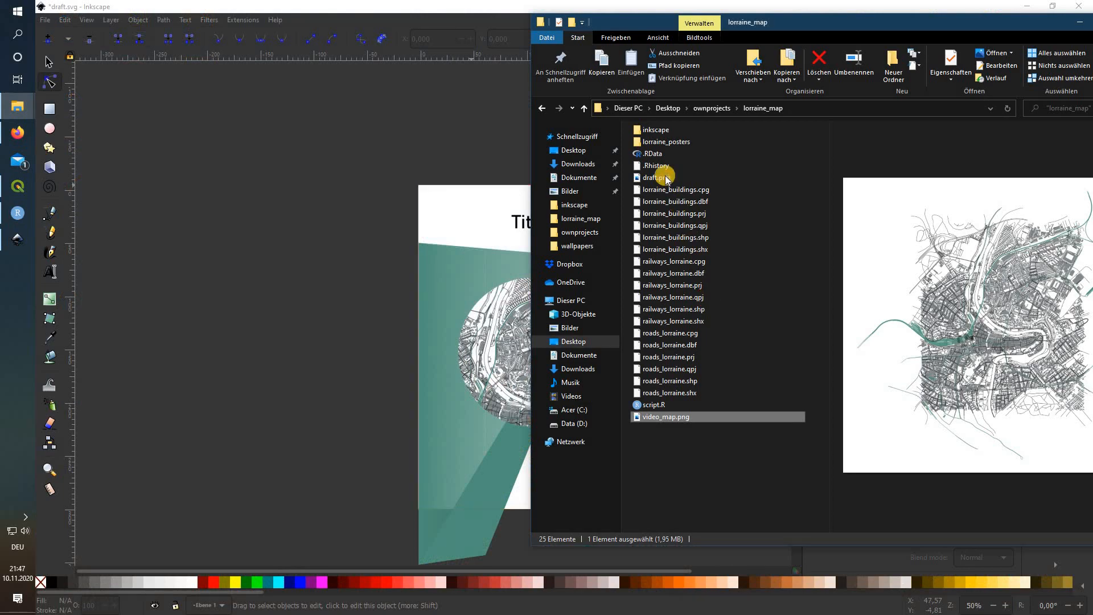
pyautogui.doubleClick(661, 178)
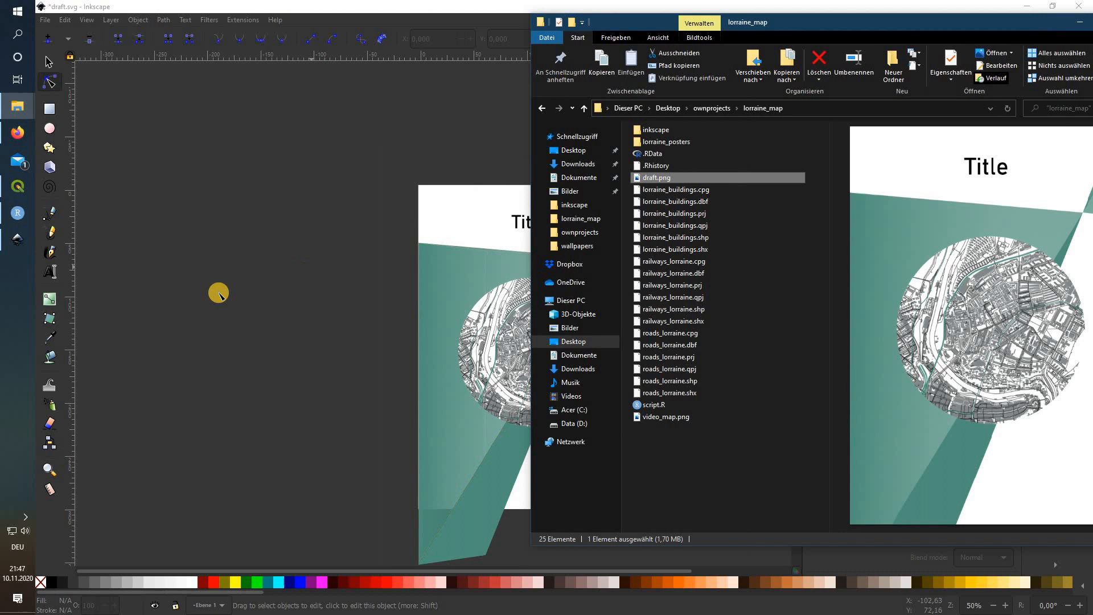
pyautogui.click(219, 292)
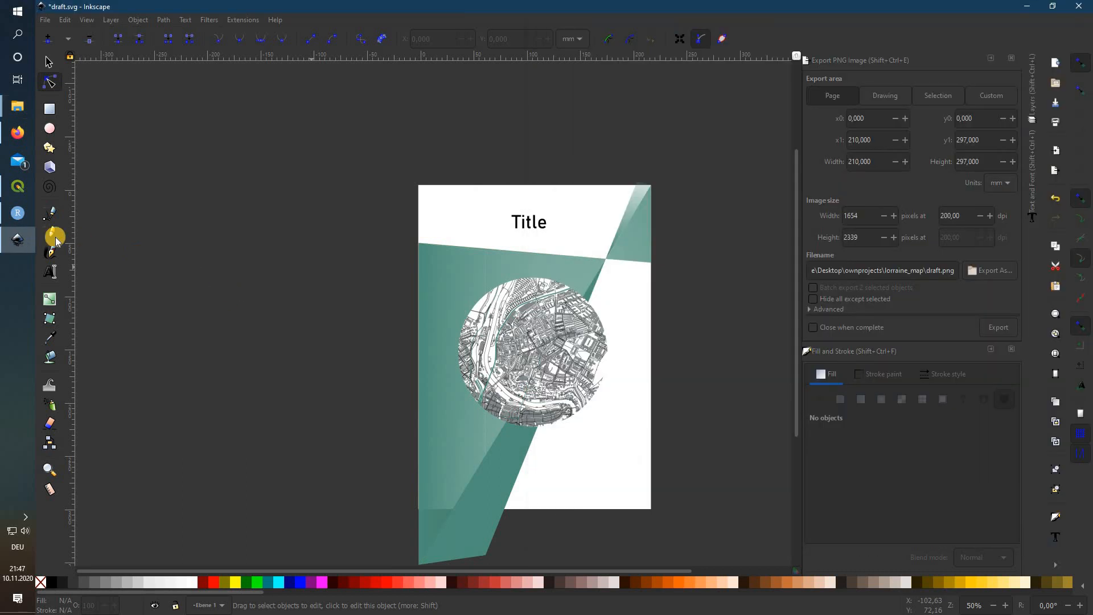
# - Switch to Firefox to view the La Lorraine poster on Twitter and browse the portfolio site's Data Visualisations page
pyautogui.moveTo(23, 136)
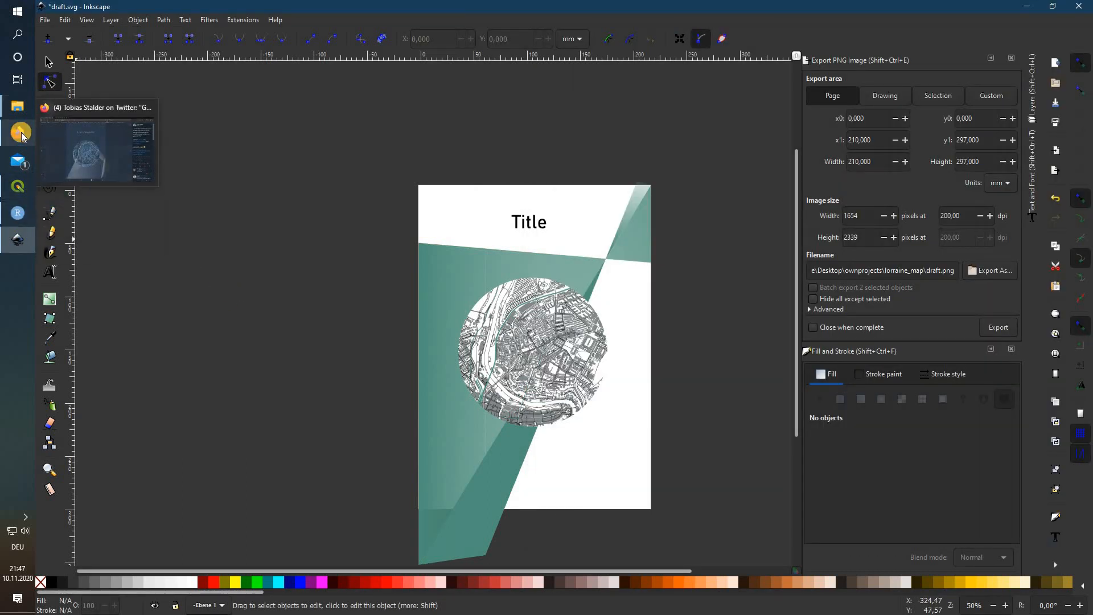
pyautogui.click(83, 106)
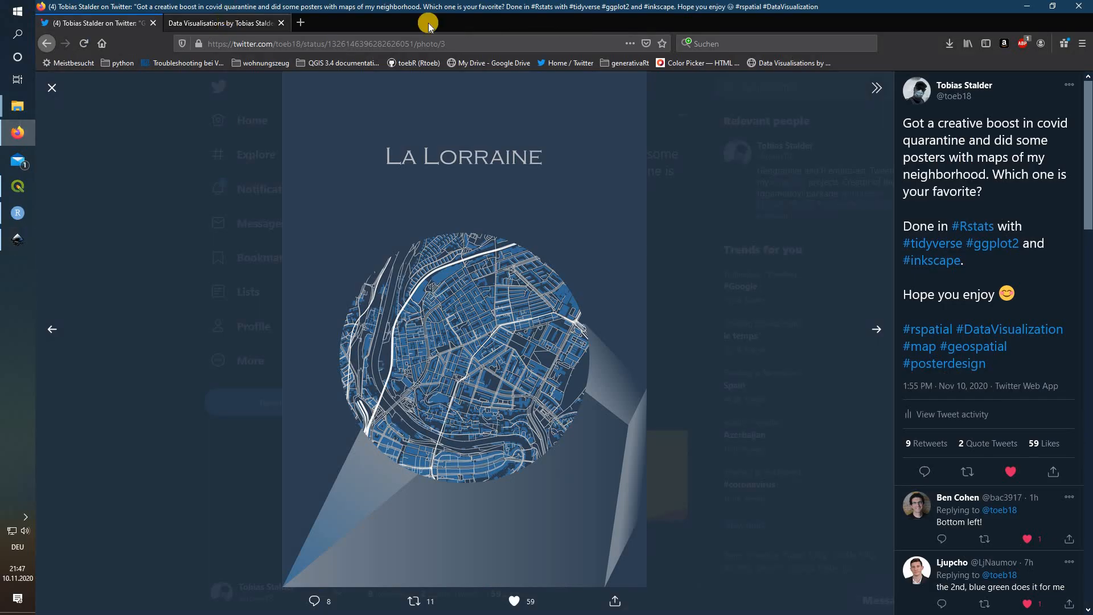
pyautogui.click(222, 23)
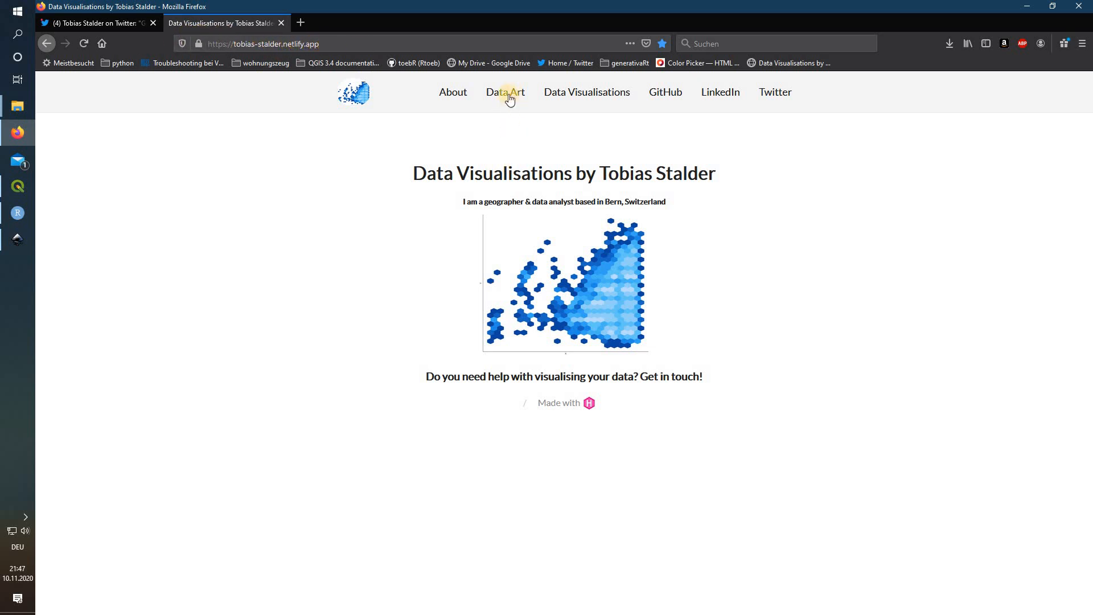
pyautogui.click(612, 381)
pyautogui.scroll(-10, 604, 399)
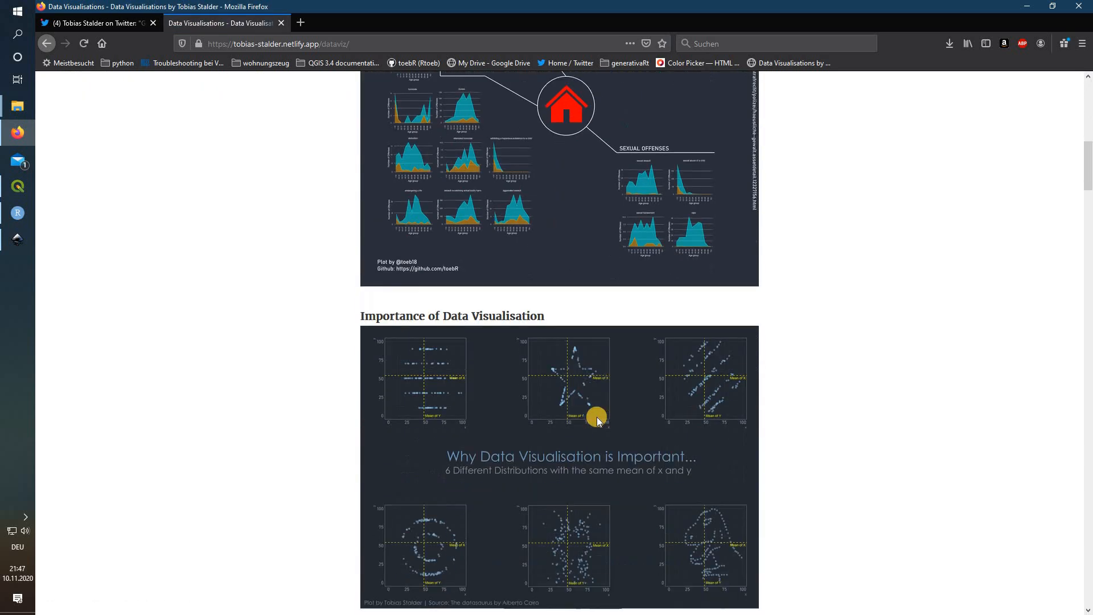
pyautogui.scroll(15, 595, 370)
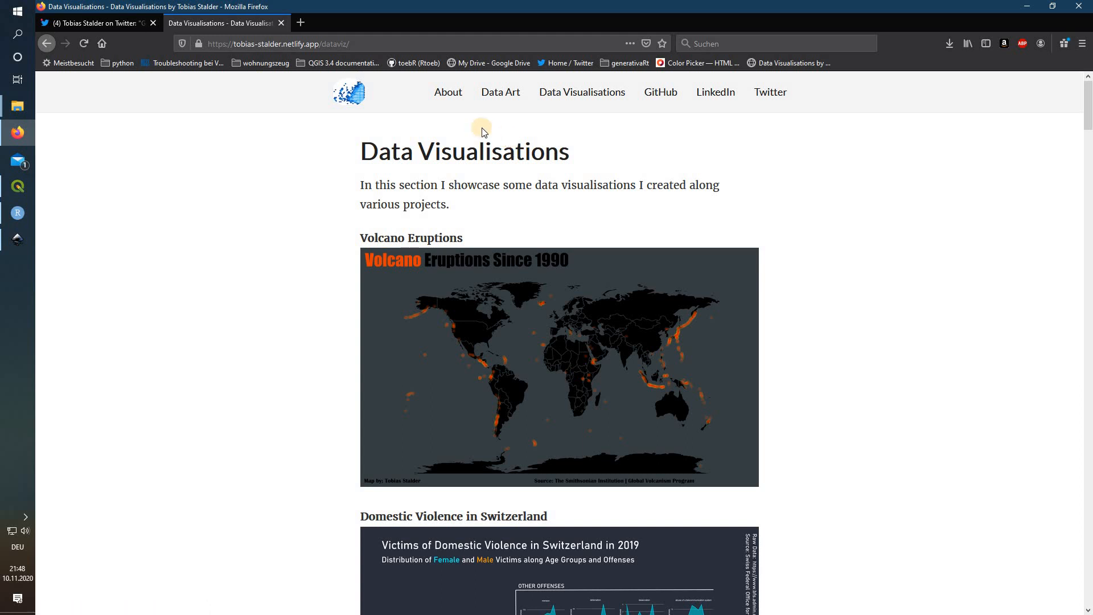
# - Return to the portfolio home page and highlight the line "Do you need help with visualising your data? Get in touch!"
pyautogui.click(348, 99)
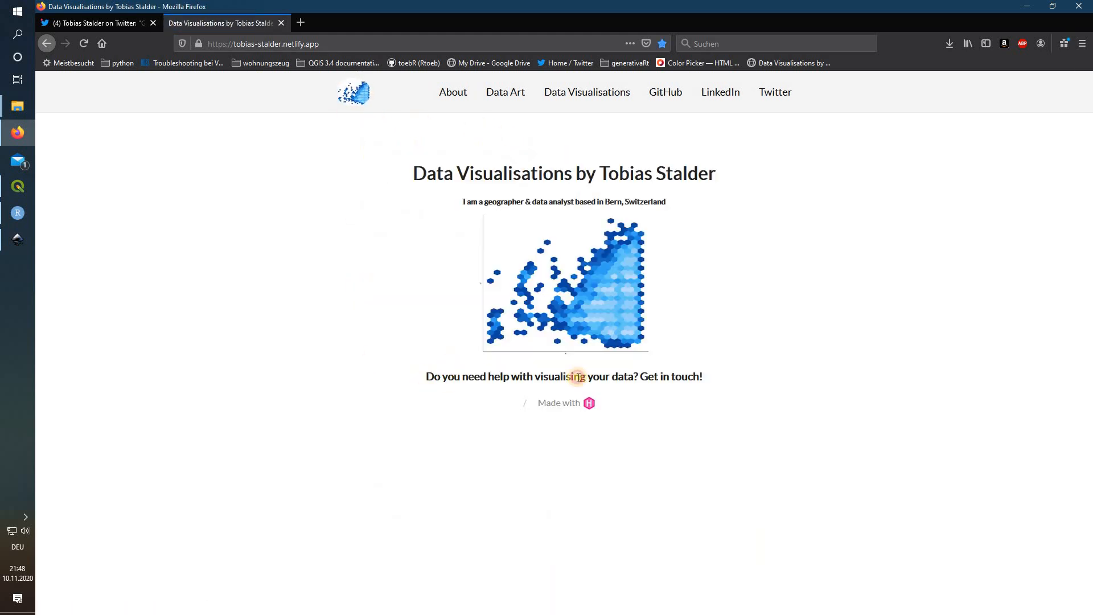
pyautogui.moveTo(738, 382); pyautogui.dragTo(418, 389)
pyautogui.click(381, 311)
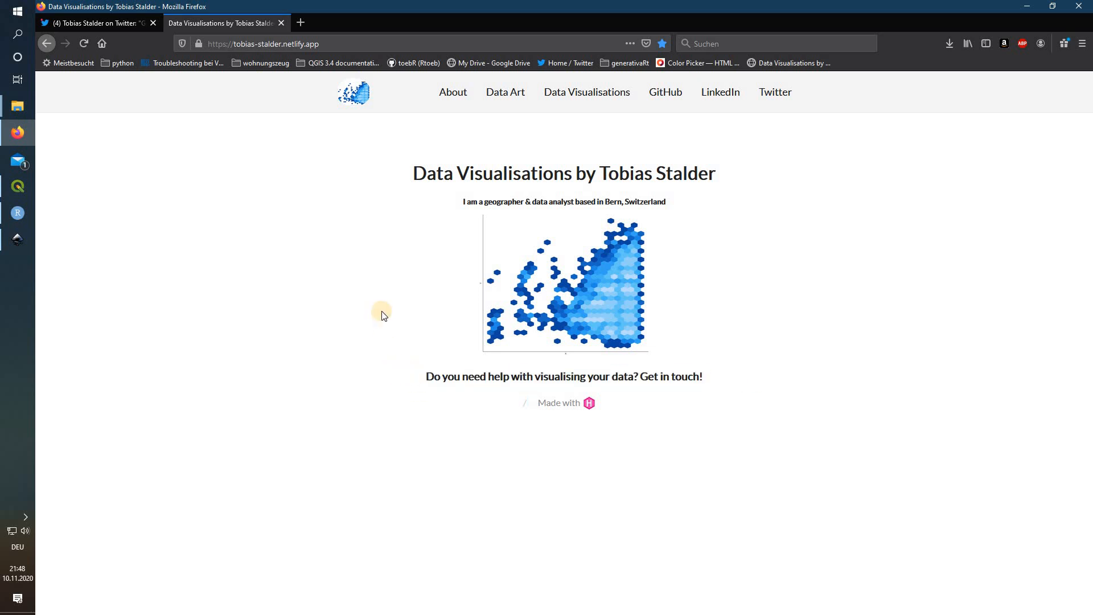